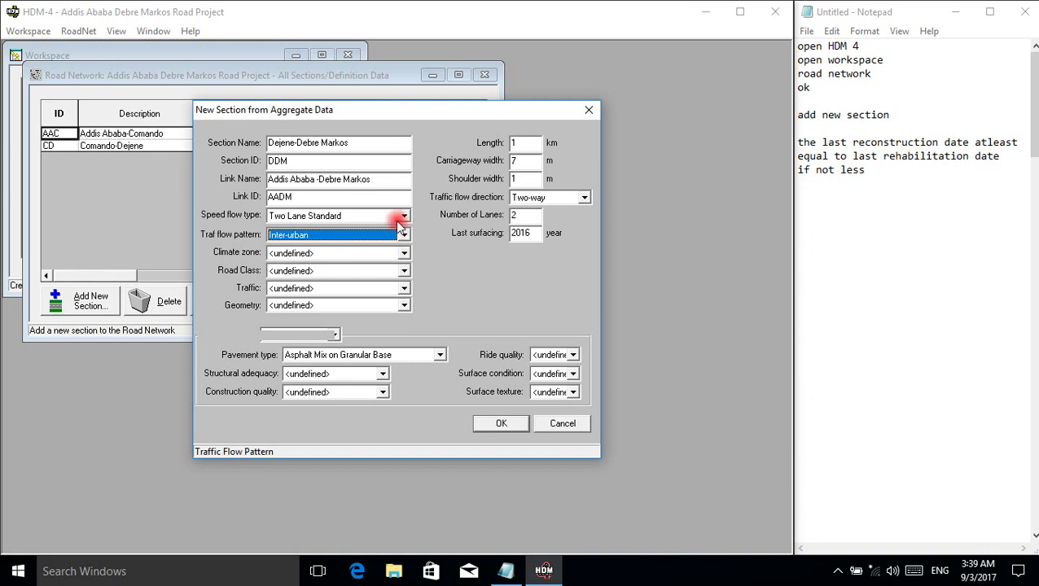
Set the new section's climate zone to Tropical Arid and its road class to Primary or Trunk
left_click(404, 254)
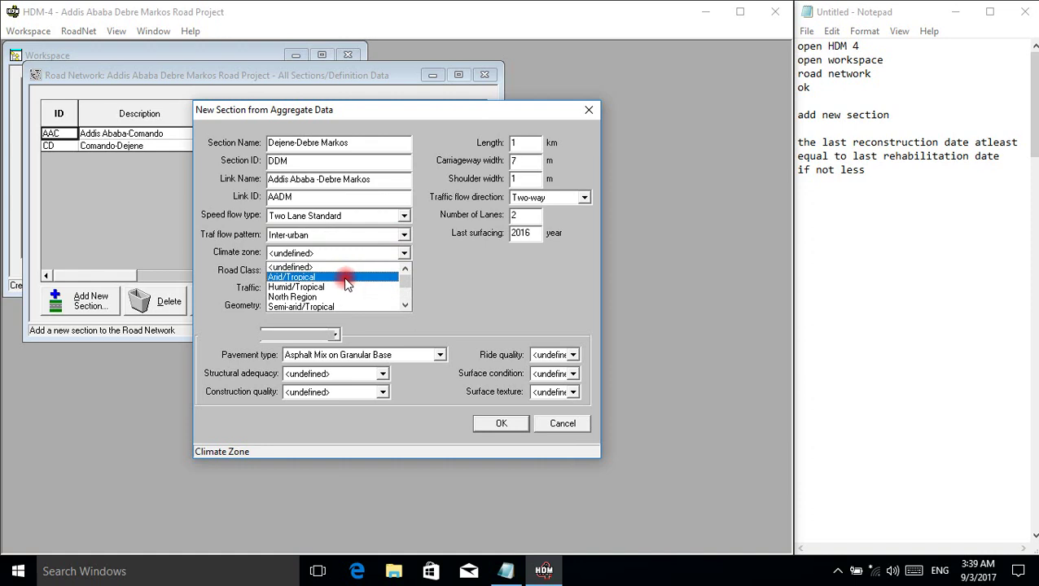
scroll(342, 289, "down", 3)
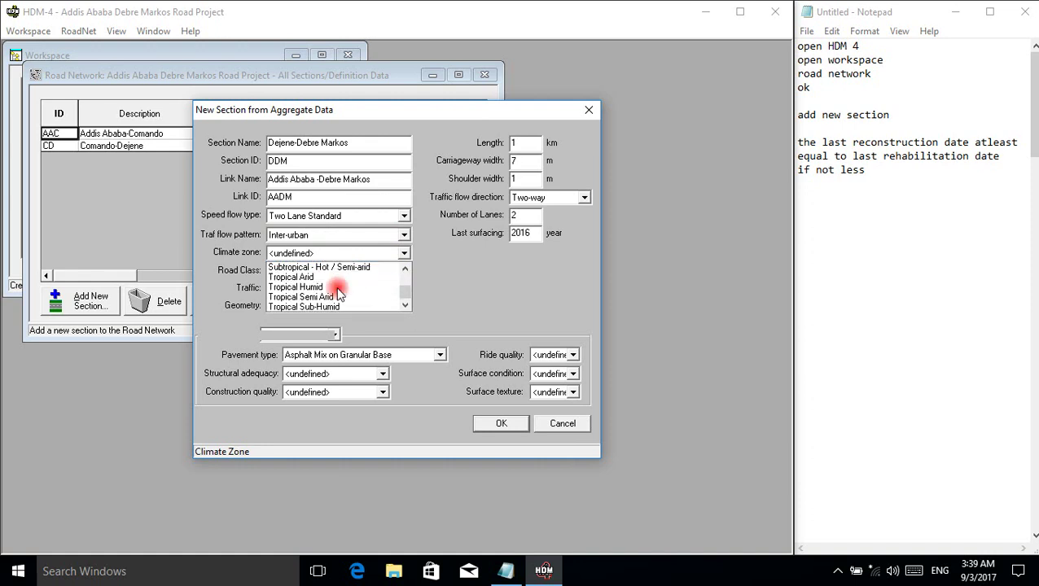
left_click(323, 279)
left_click(405, 271)
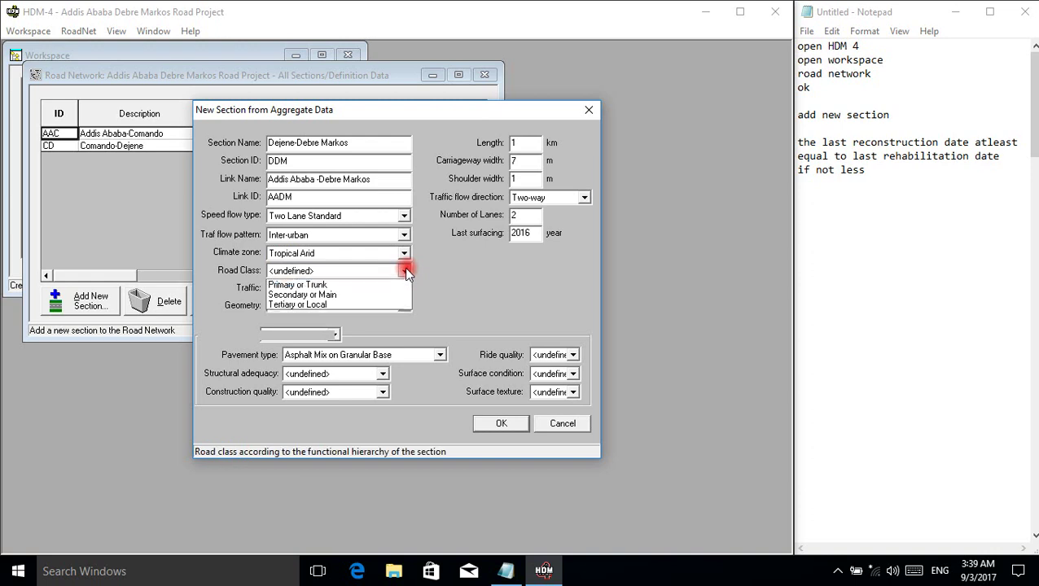
left_click(336, 289)
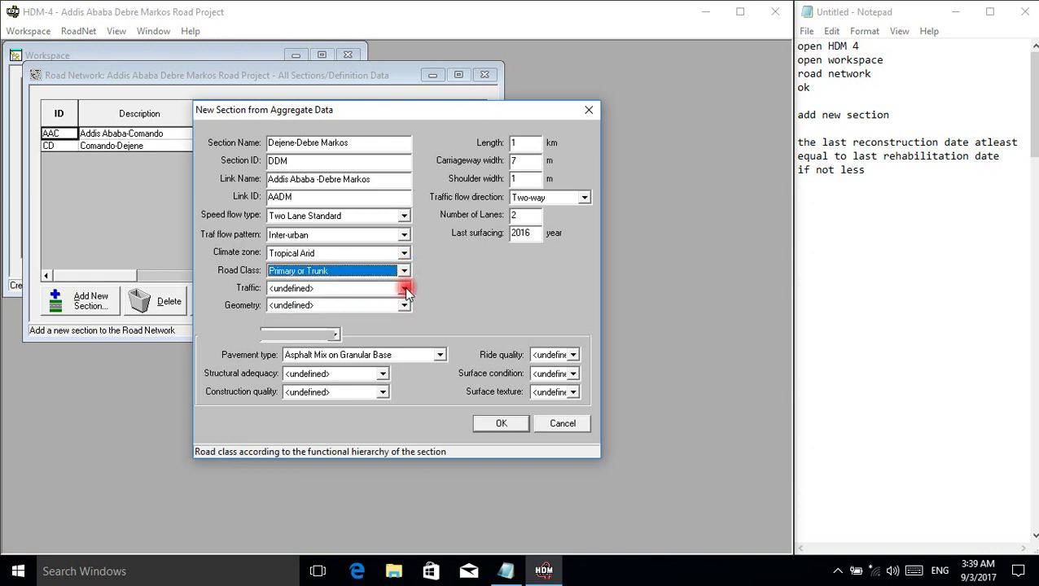
Set the new section's traffic level to Medium and its geometry to Straight and level
left_click(405, 289)
left_click(348, 322)
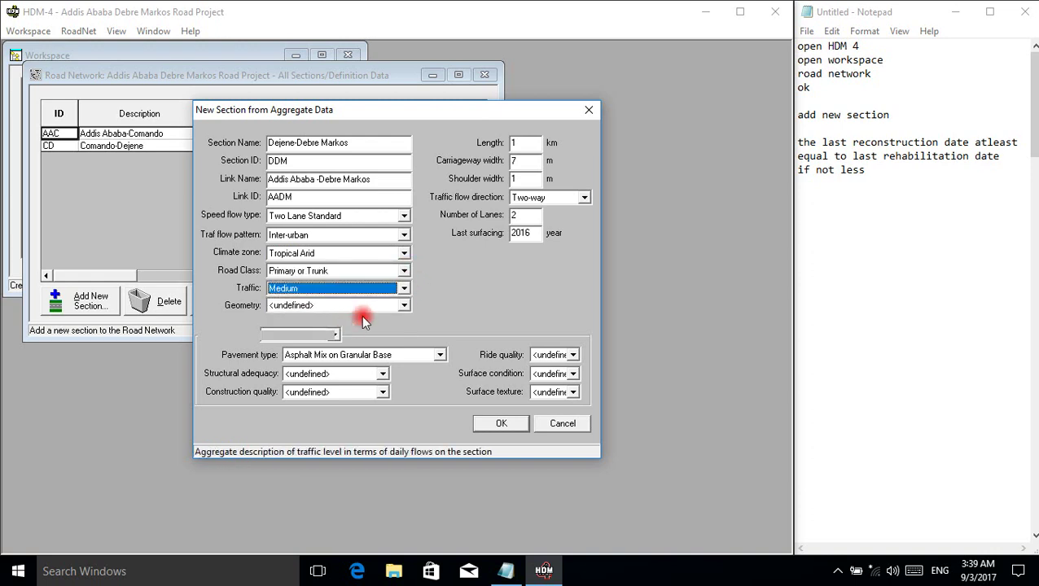
left_click(404, 305)
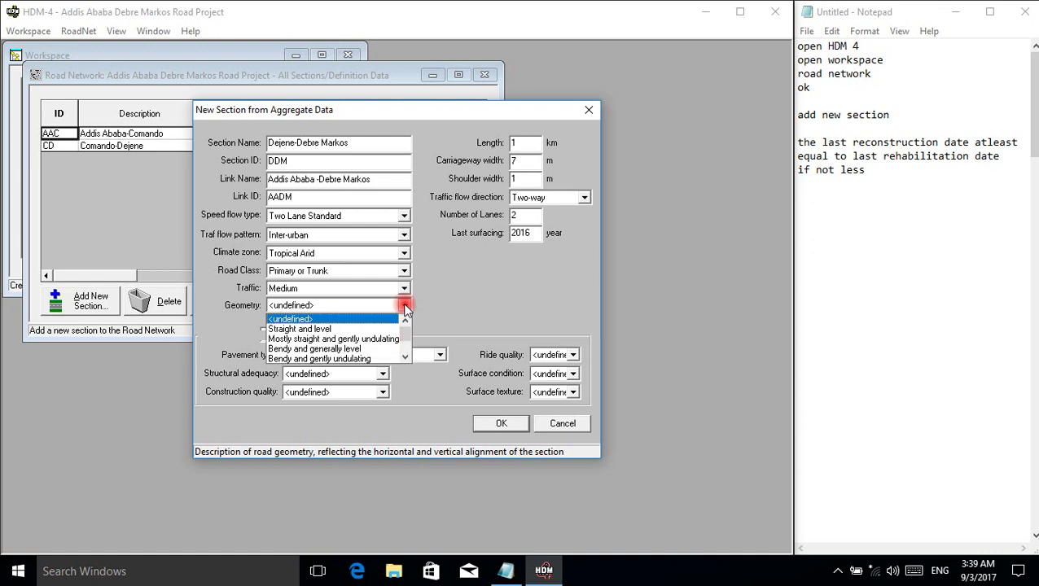
left_click(331, 330)
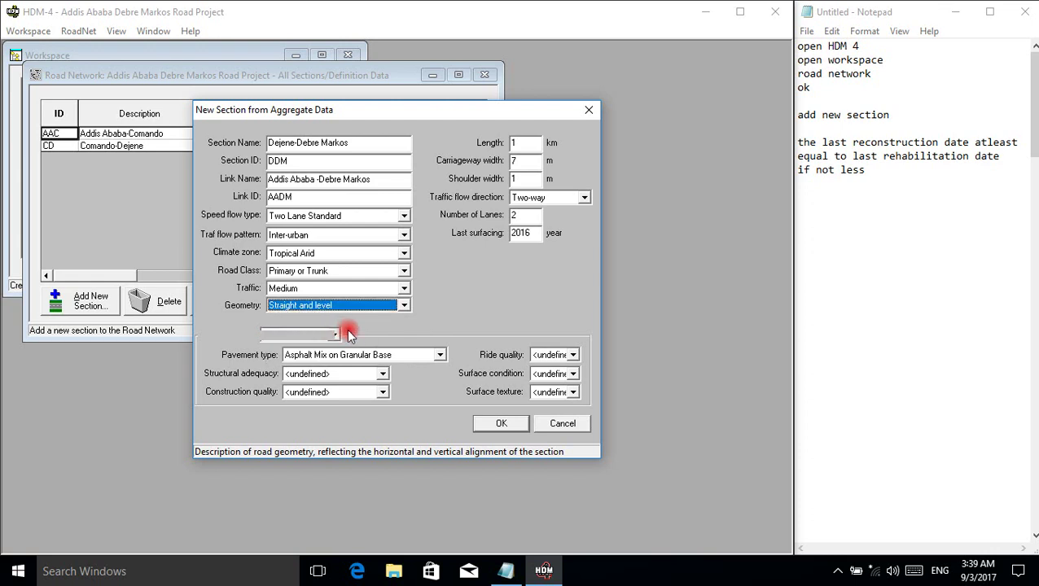
Set the surface class to Bituminous and the pavement type to Asphalt Mix on Asphalt Base
left_click(336, 335)
left_click(334, 349)
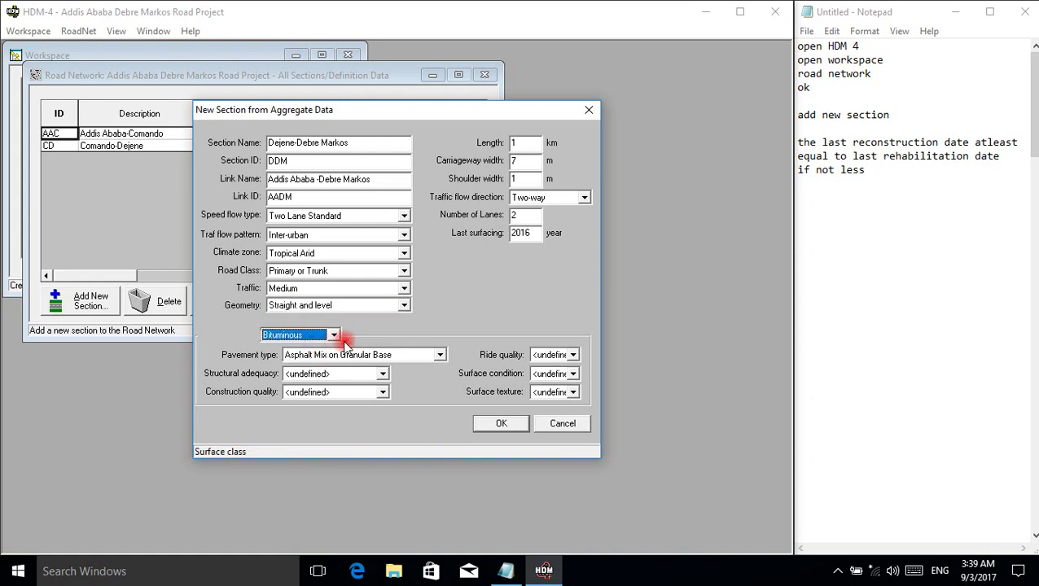
left_click(440, 355)
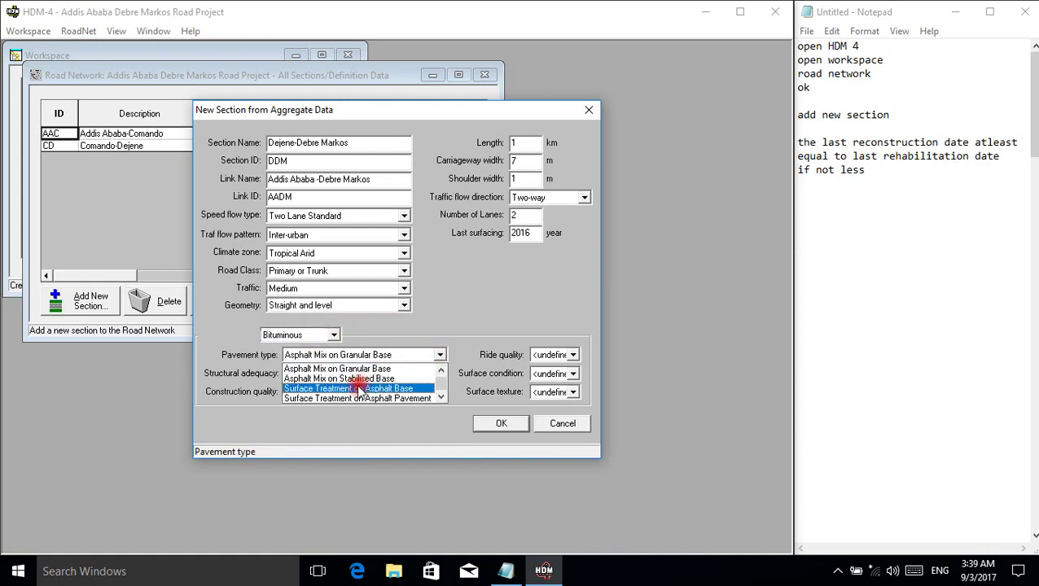
left_click(360, 372)
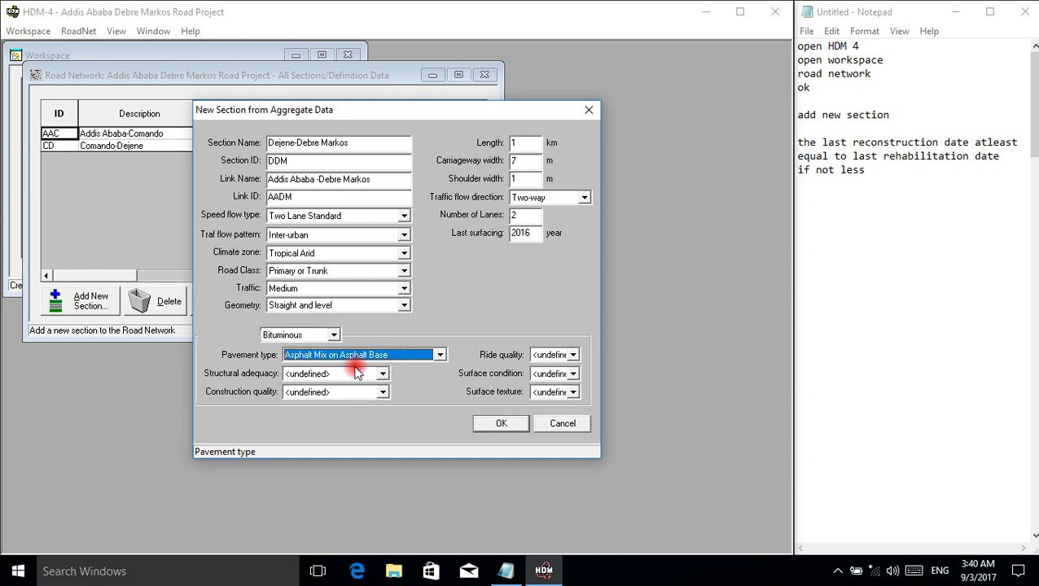
Set the structural adequacy to Fair and the construction quality to Fair-brittle
left_click(377, 375)
left_click(338, 408)
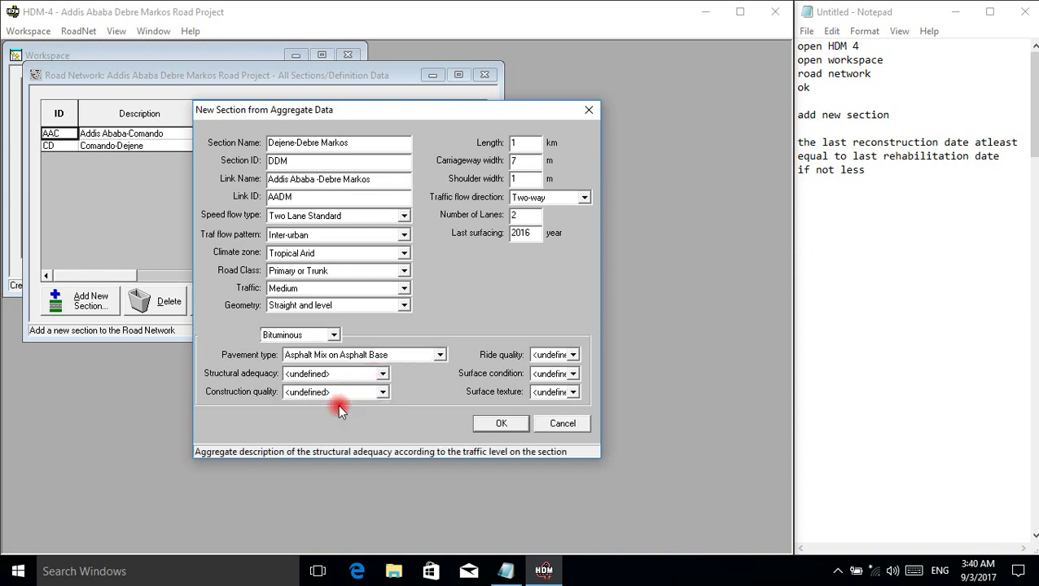
left_click(382, 393)
left_click(321, 427)
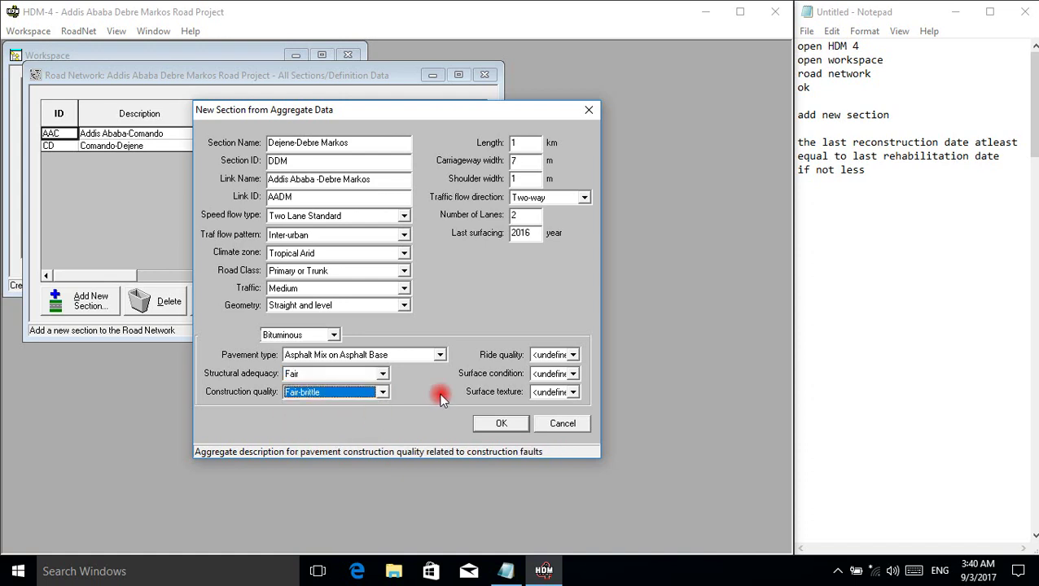
Set the ride quality, surface condition and surface texture of the new section to Fair
left_click(574, 355)
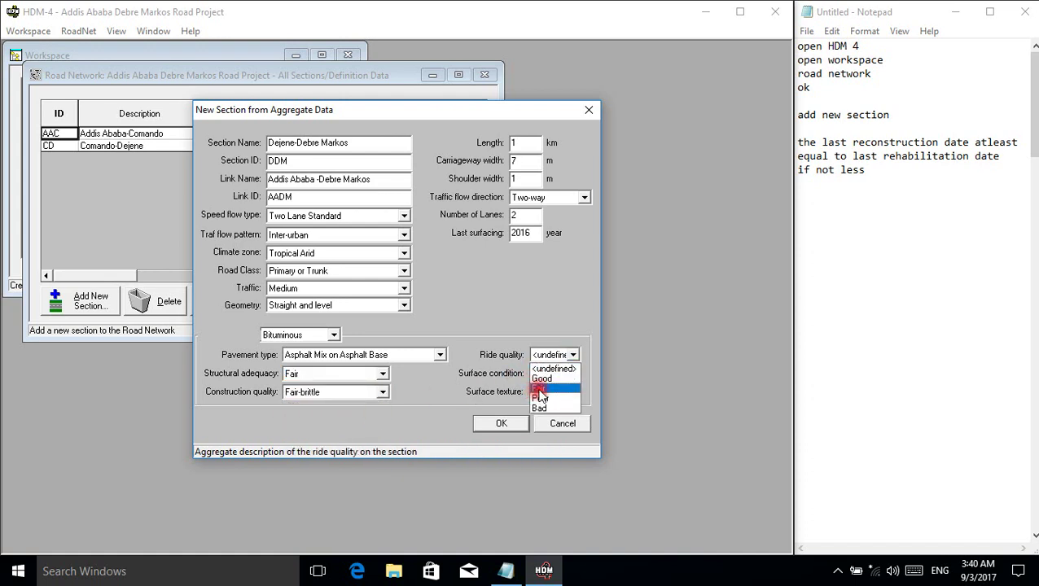
left_click(538, 389)
left_click(574, 374)
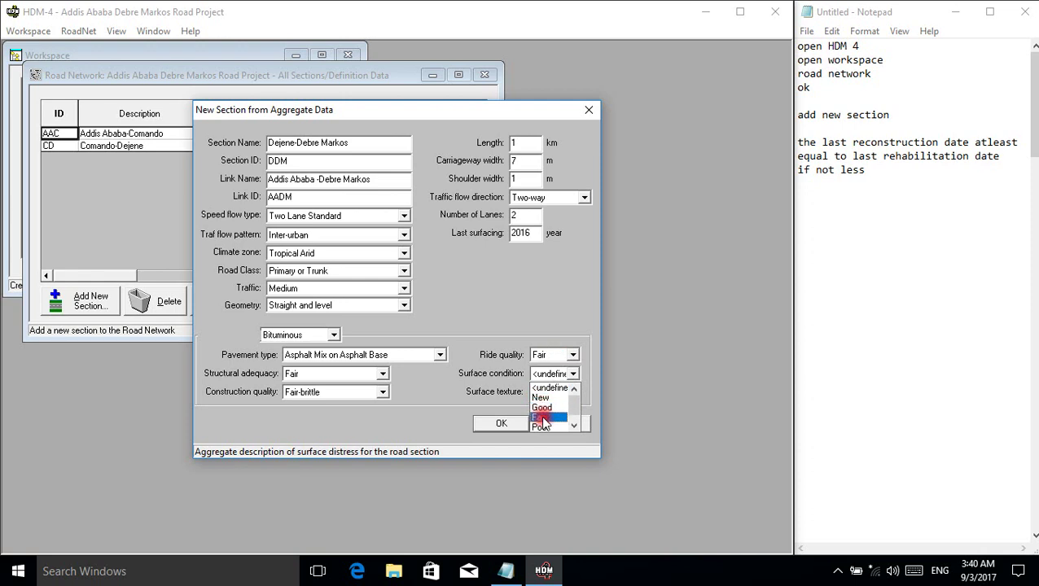
left_click(539, 417)
left_click(573, 391)
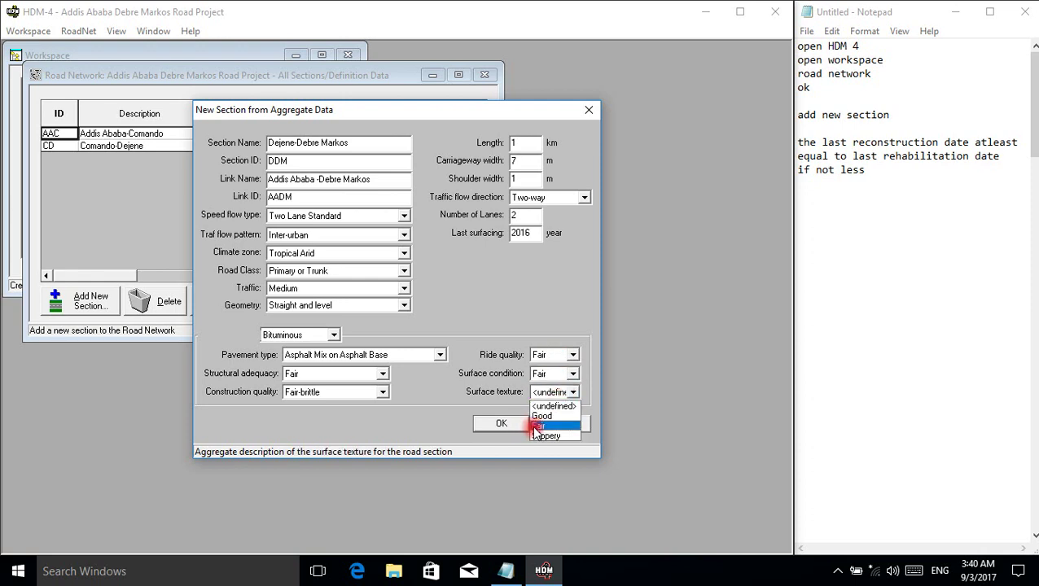
left_click(538, 426)
Set the section length to 70 km and create the section from the aggregate data
left_click(526, 144)
type("112")
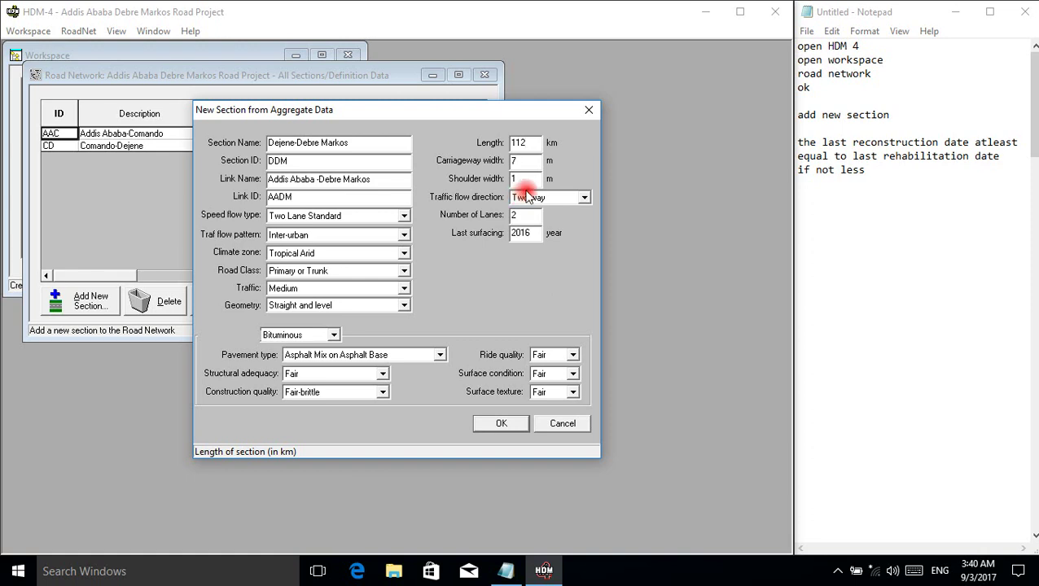
key("BackSpace")
key("BackSpace")
key("BackSpace")
type("70")
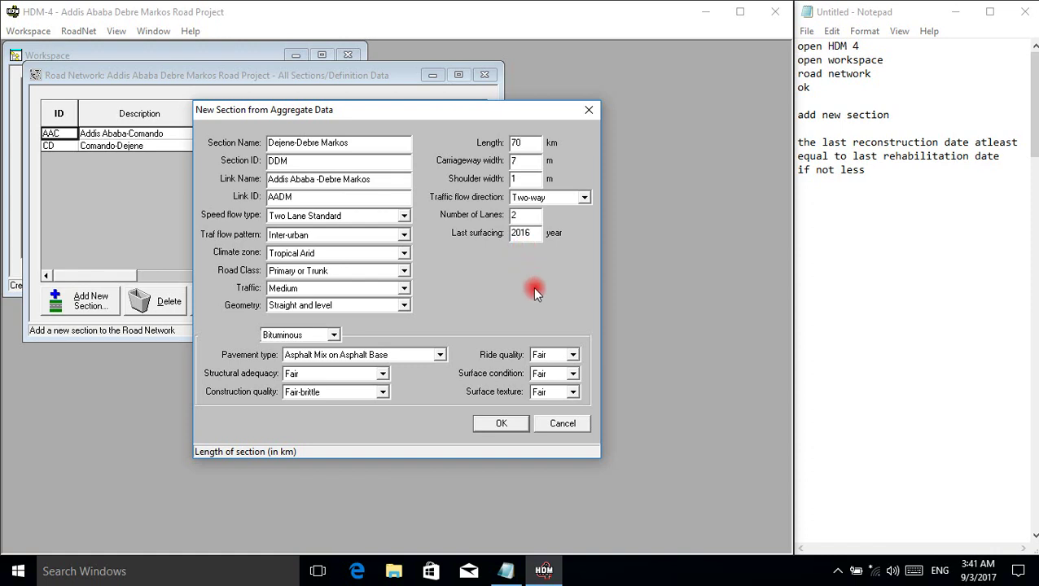
left_click(514, 424)
Set the Dejene-Debre Markos section's motorised traffic to 1600 AADT and the traffic year to 2017
left_click_drag(413, 145, 543, 85)
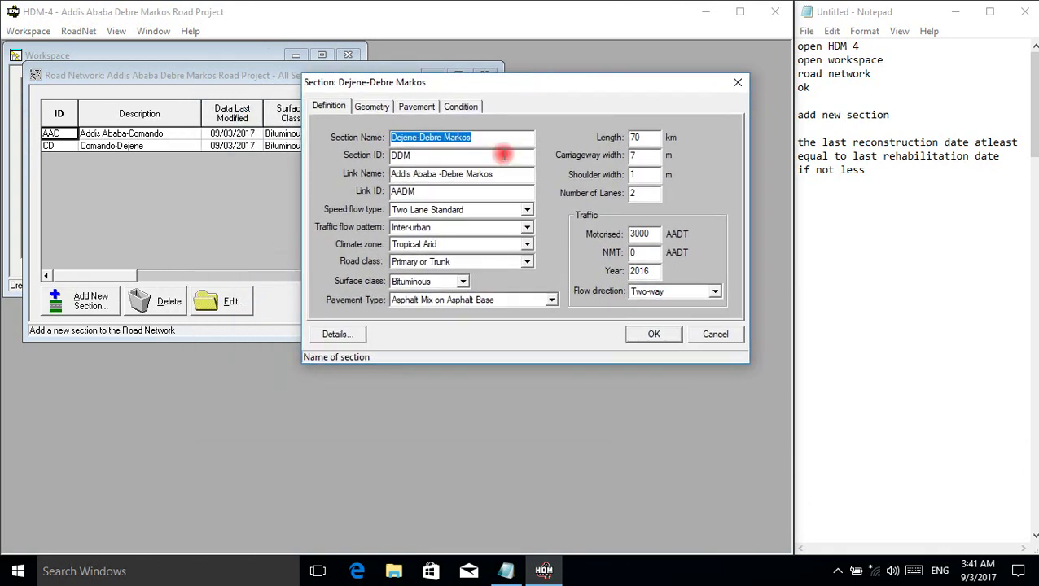
left_click(656, 233)
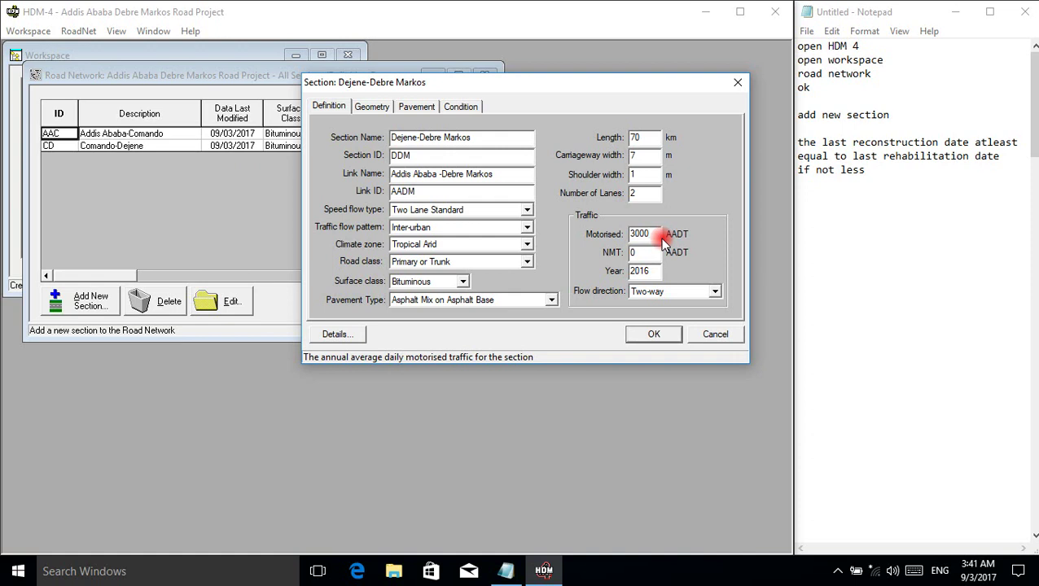
key("BackSpace")
key("BackSpace")
key("BackSpace")
key("BackSpace")
type("1600")
left_click(651, 274)
key("BackSpace")
type("7")
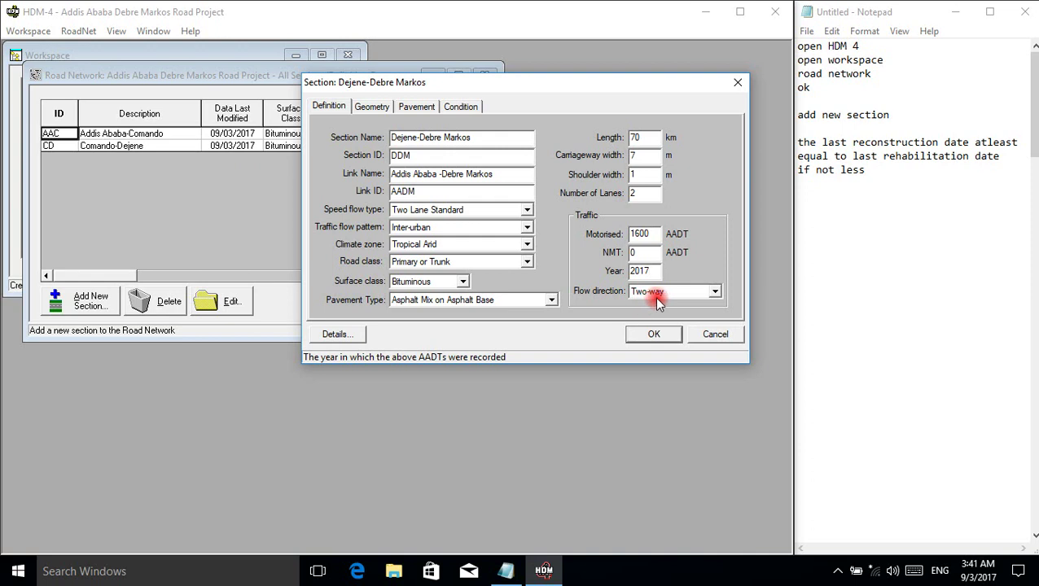
Set the speed limit in the section's geometry data to 80 km/h
left_click(372, 106)
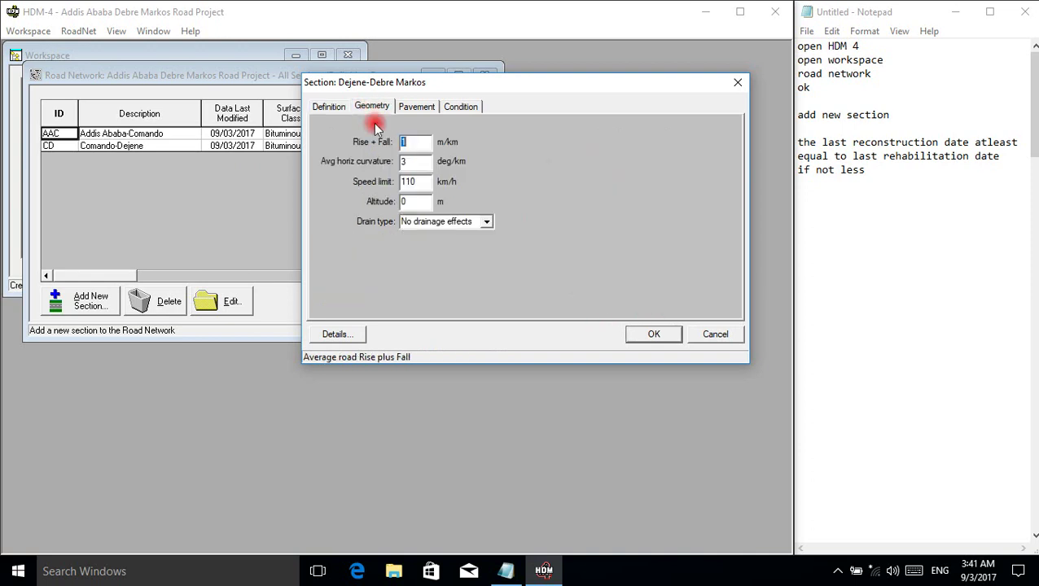
left_click(423, 182)
key("BackSpace")
key("BackSpace")
key("BackSpace")
type("80")
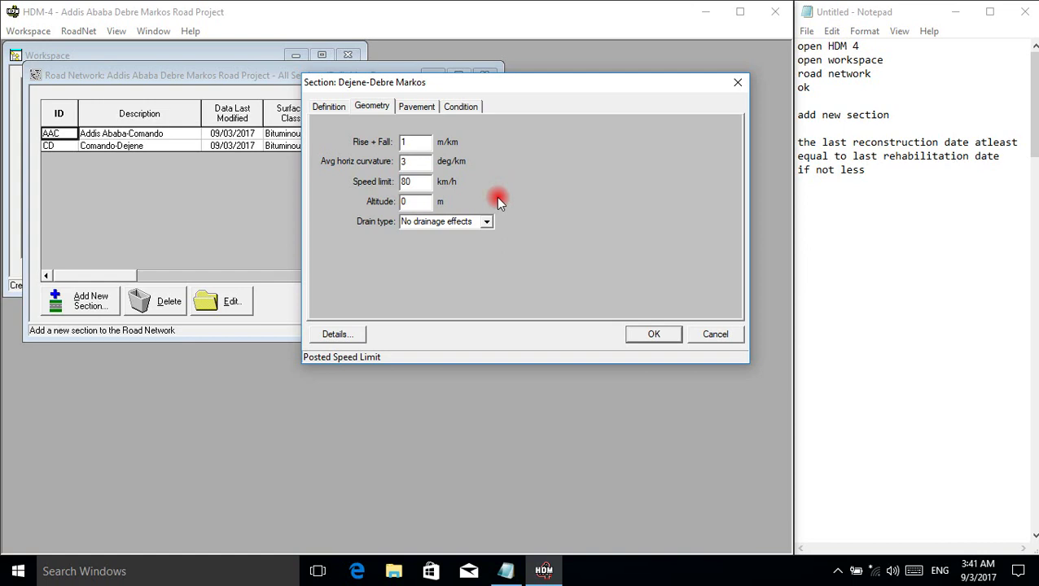
Set the section's altitude to 2500 m and its drain type to V-shaped - hard
left_click(324, 107)
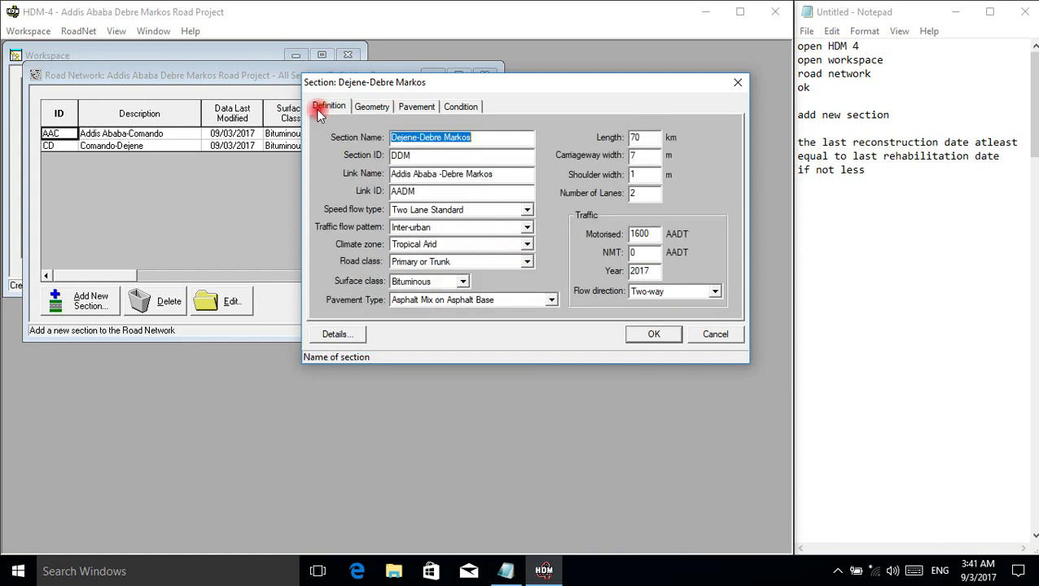
left_click(381, 113)
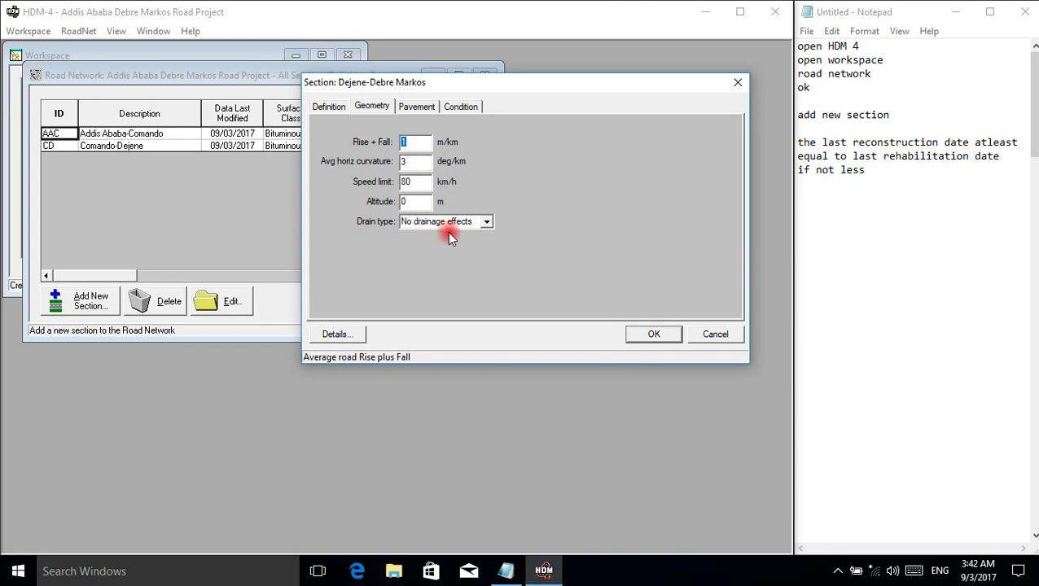
left_click(420, 202)
key("BackSpace")
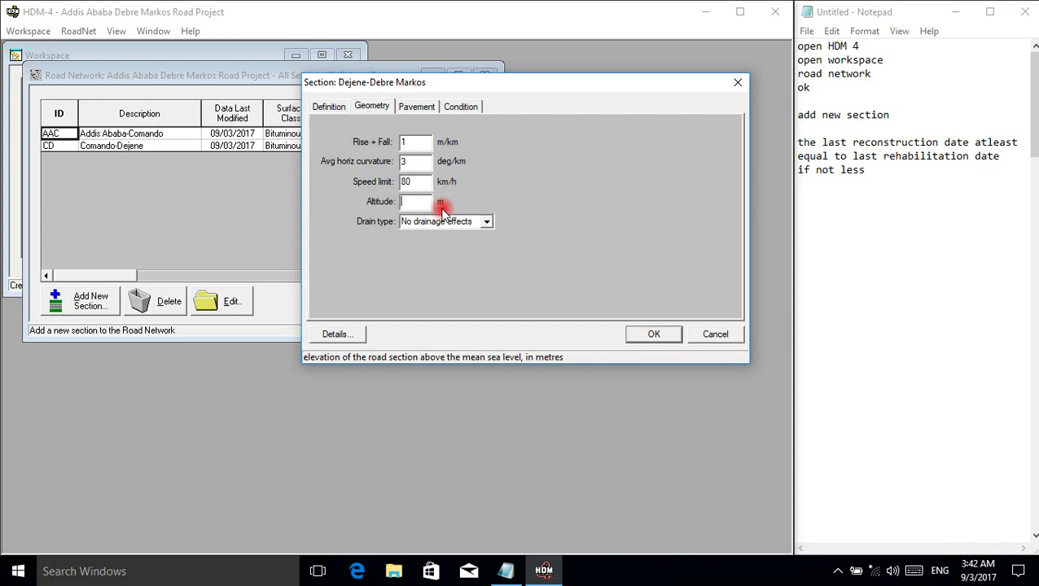
type("2")
type("400")
key("BackSpace")
key("BackSpace")
key("BackSpace")
type("500")
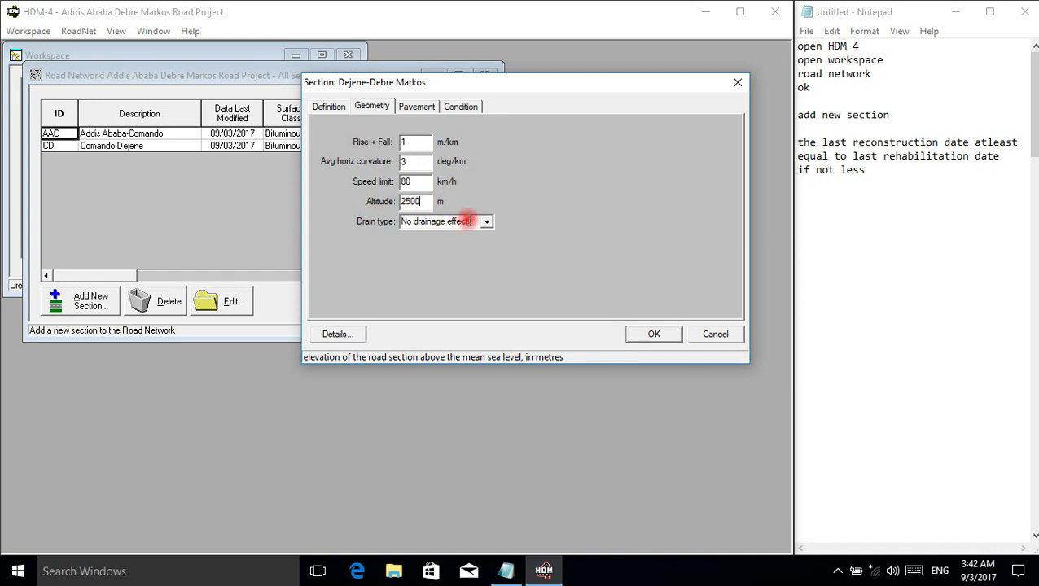
left_click(486, 221)
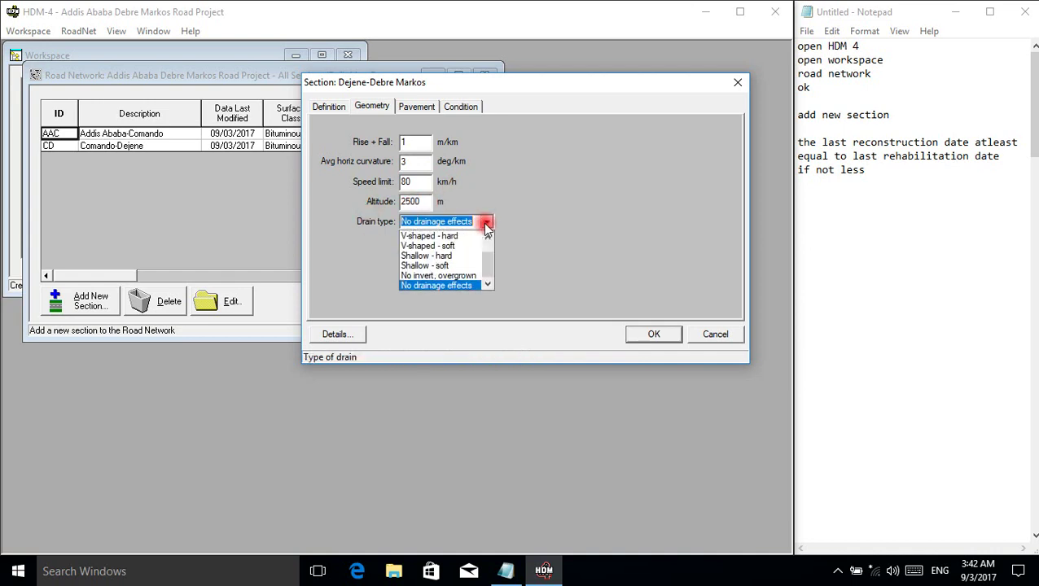
left_click(440, 233)
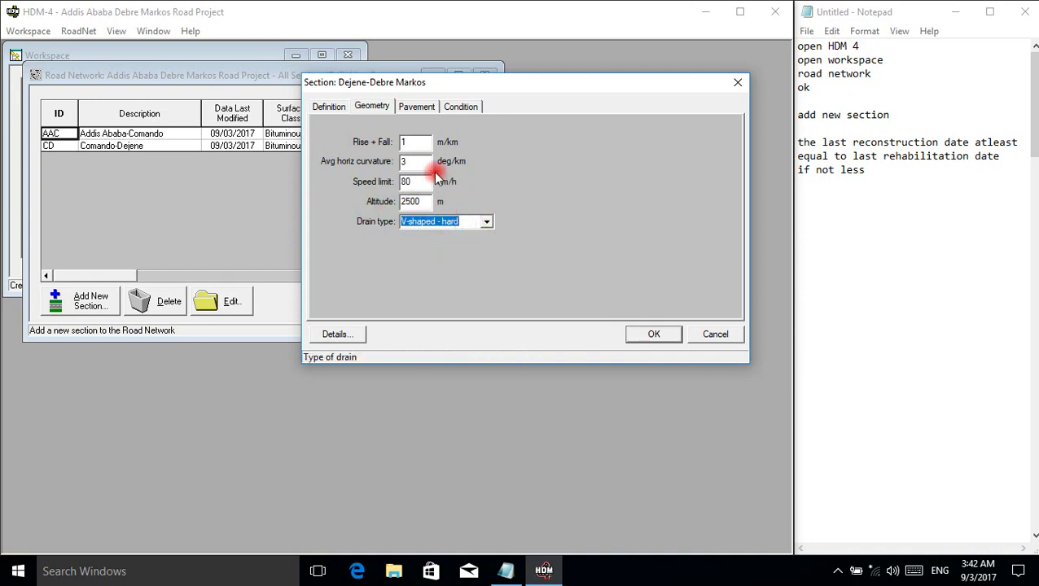
Set the pavement's year of last reconstruction or new construction to 2016
left_click(416, 107)
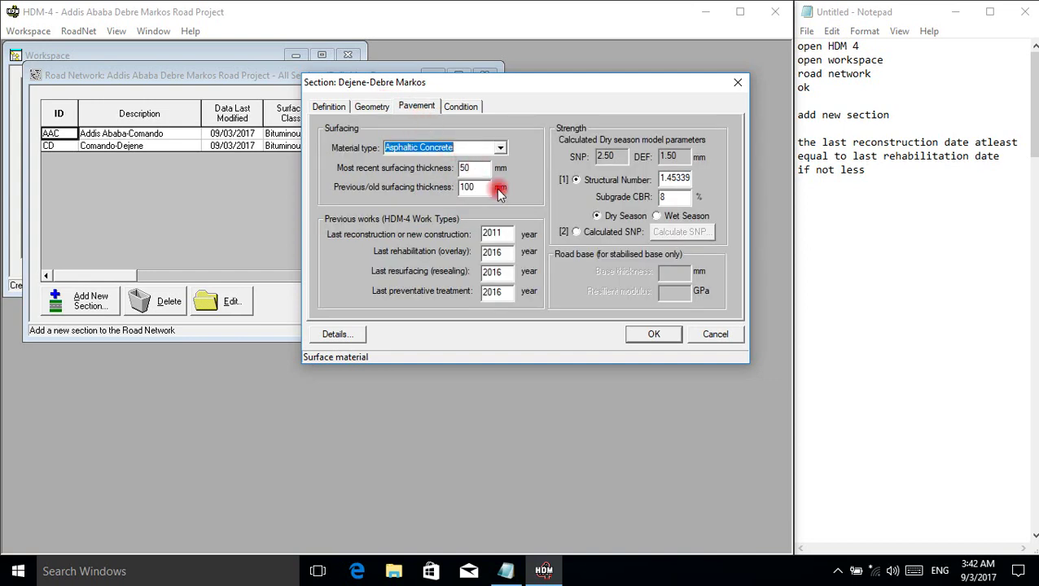
left_click(502, 233)
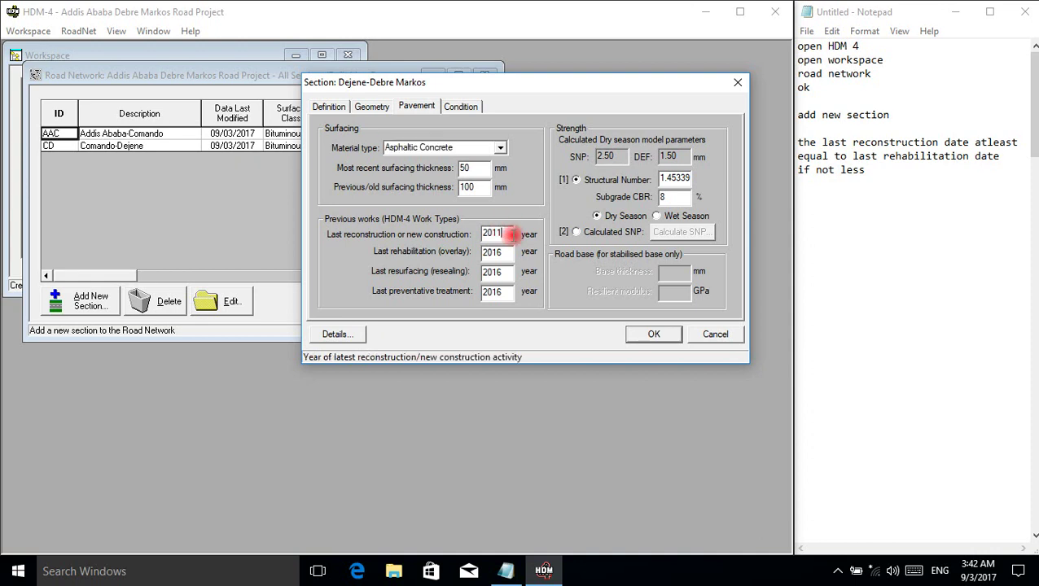
key("BackSpace")
type("6")
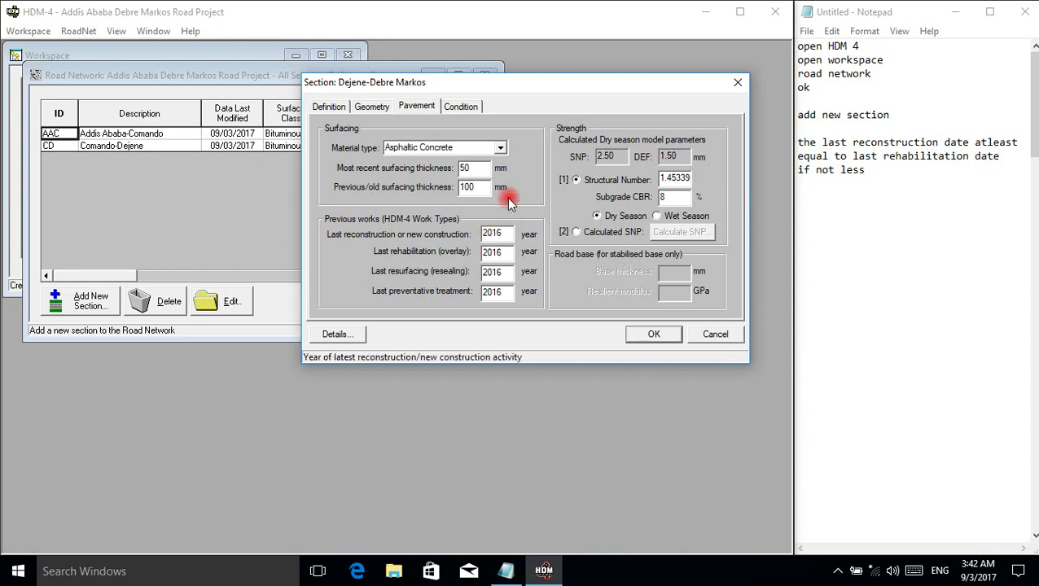
left_click(370, 112)
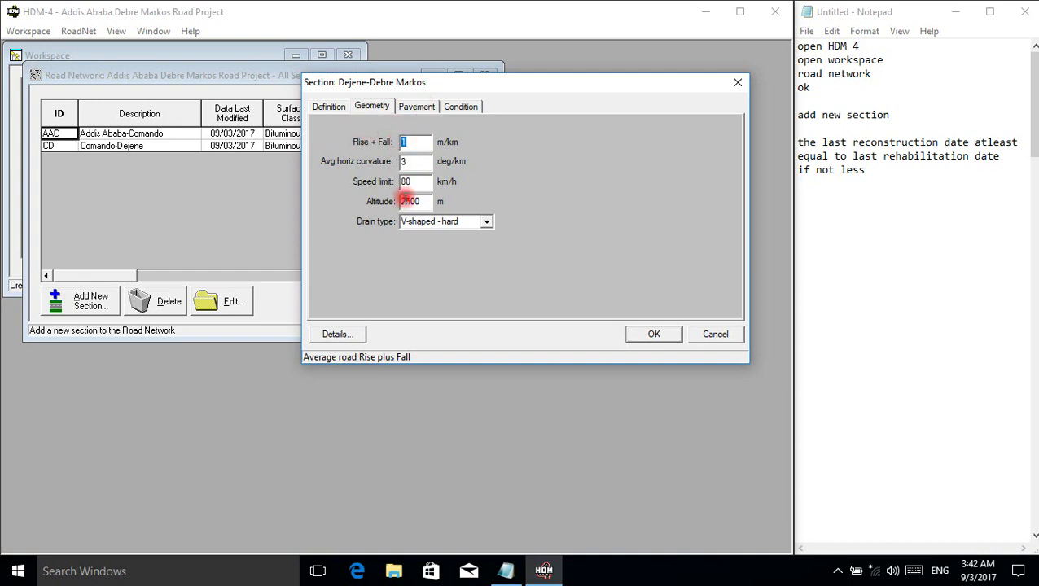
left_click(419, 112)
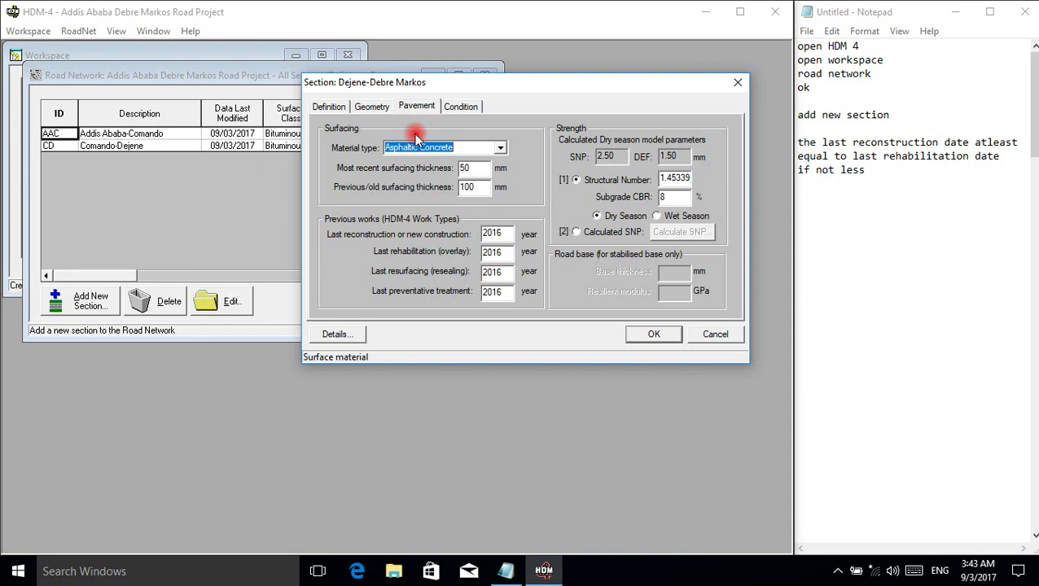
Set the Dejene-Debre Markos section's 2016 roughness to 2 m/km IRI and accept the new section
left_click(459, 111)
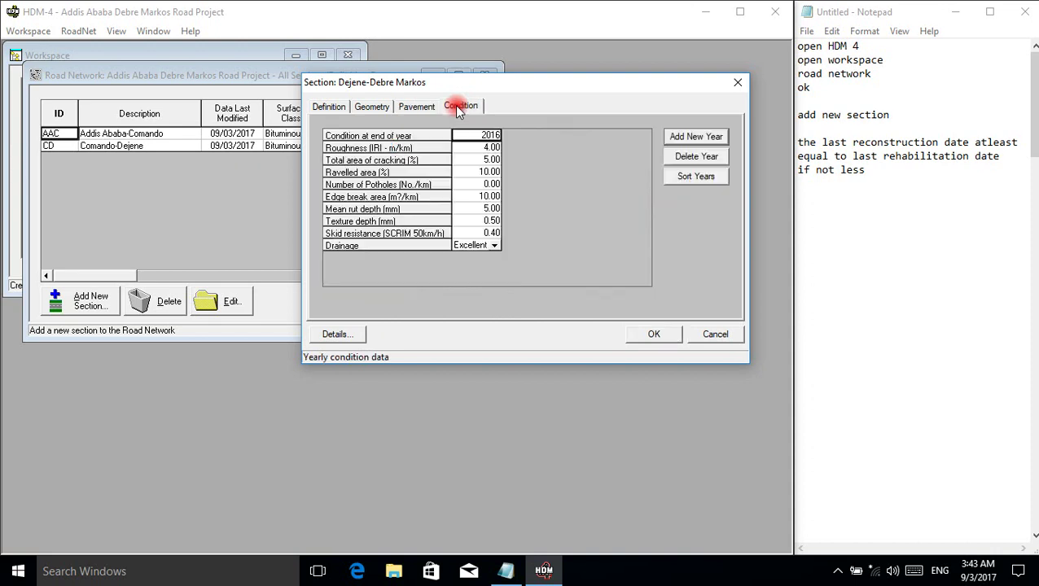
left_click(470, 147)
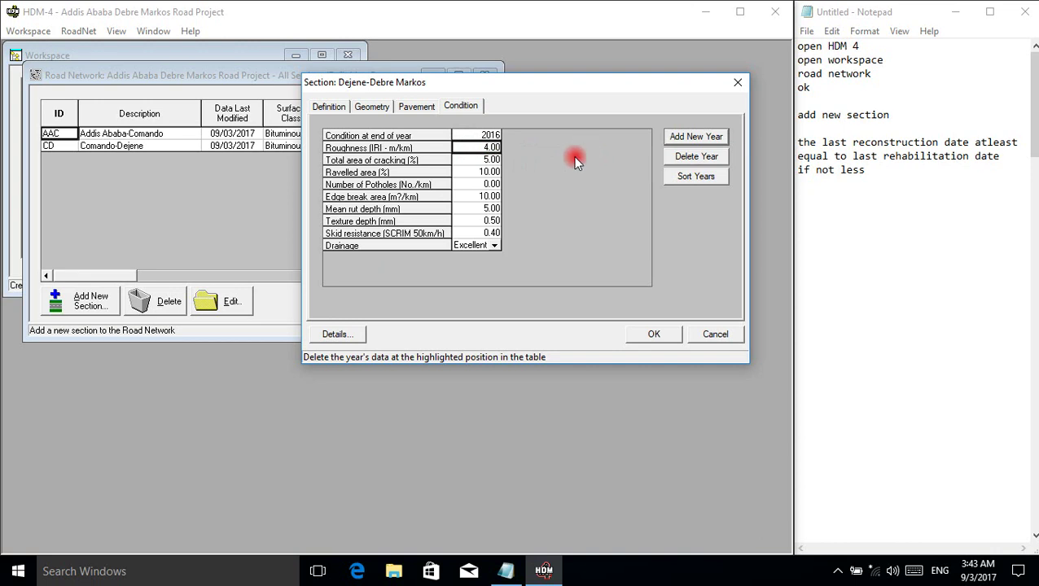
type("2")
left_click(476, 157)
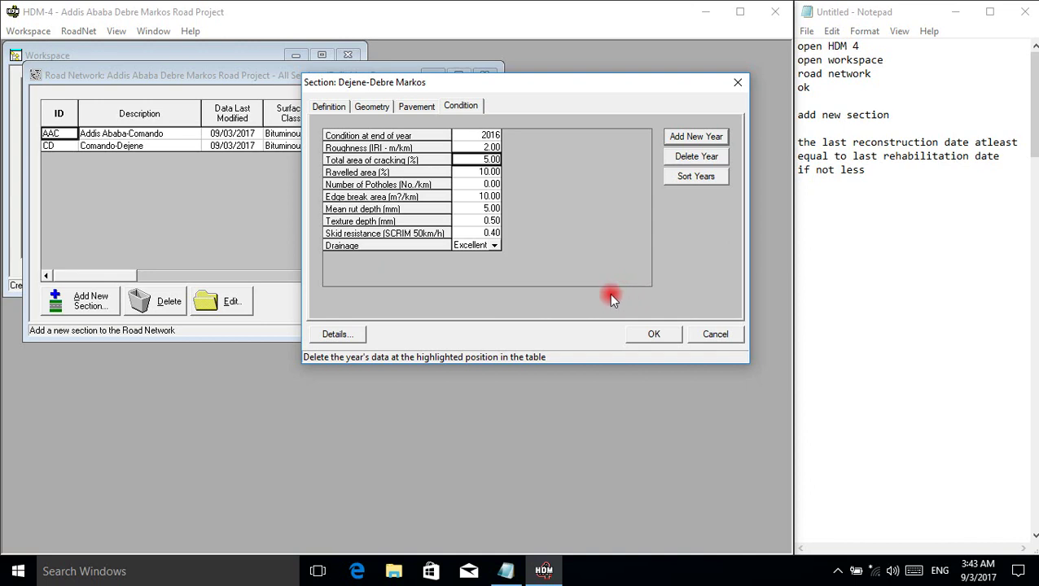
left_click(413, 104)
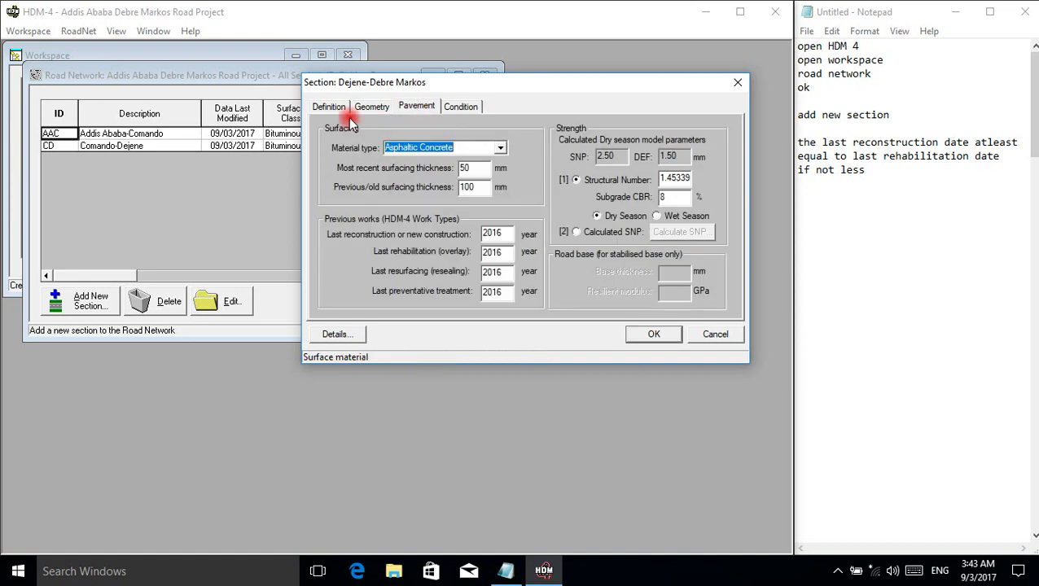
left_click(358, 107)
left_click(329, 106)
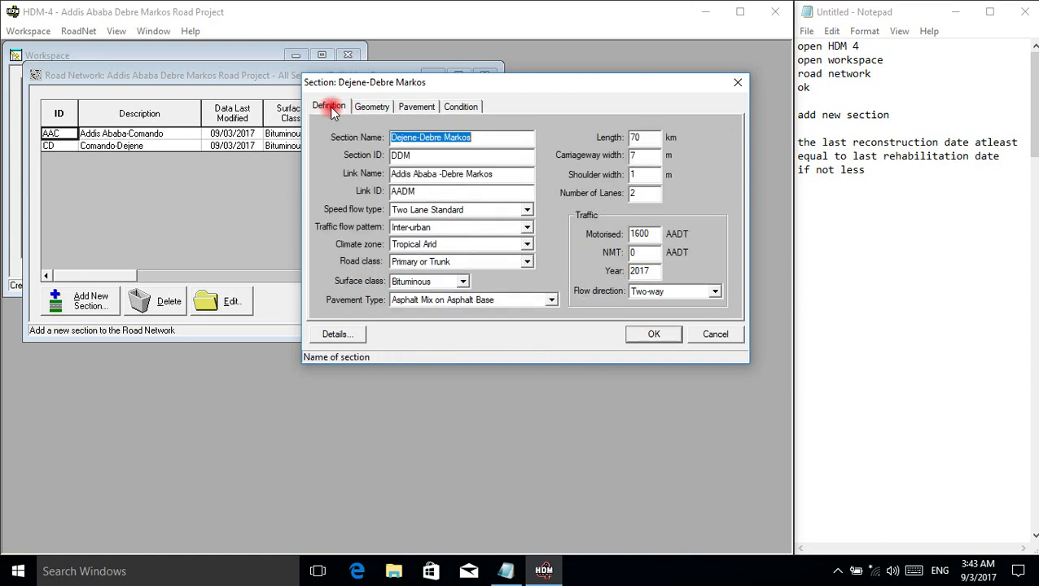
left_click(651, 334)
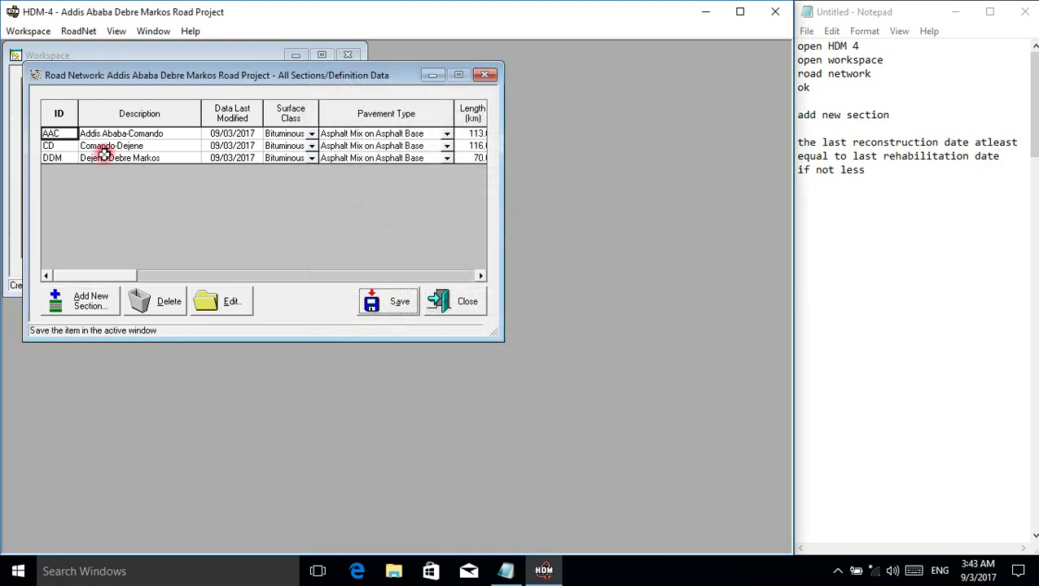
Change the Comando-Dejene section's drain type to V-shaped - hard in its geometry data
double_click(59, 149)
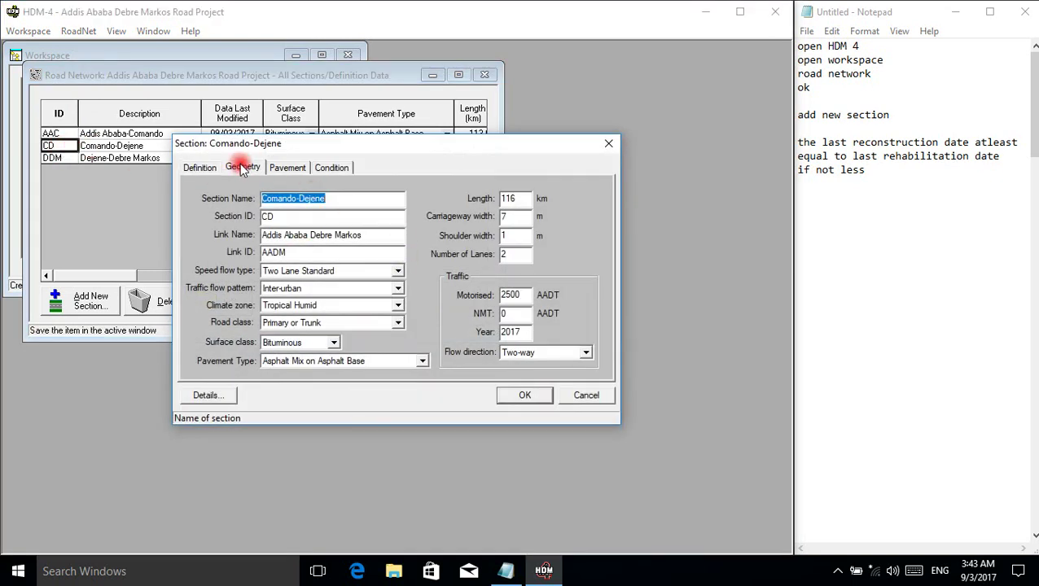
left_click(242, 169)
left_click(356, 283)
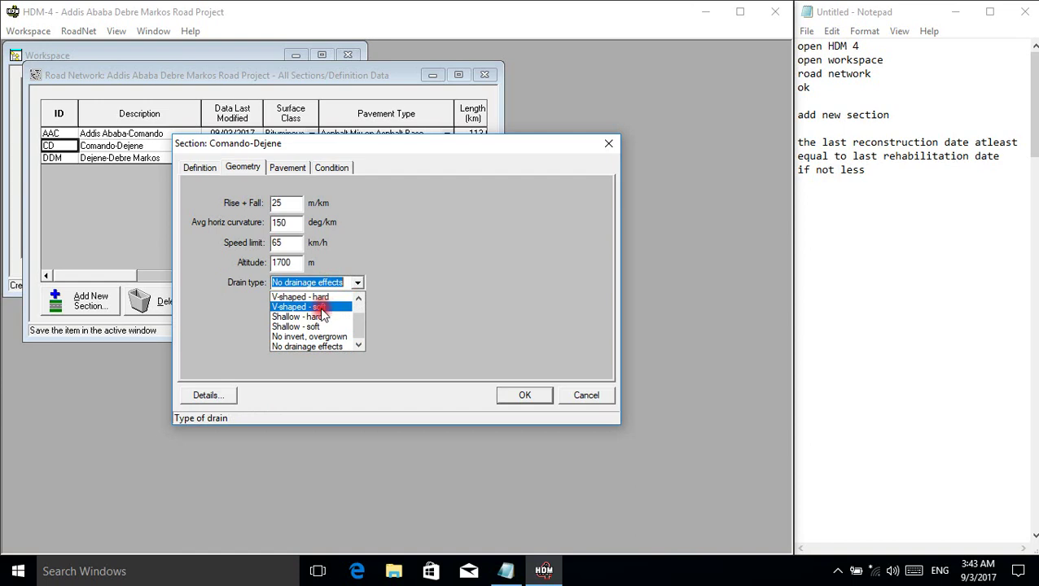
left_click(329, 297)
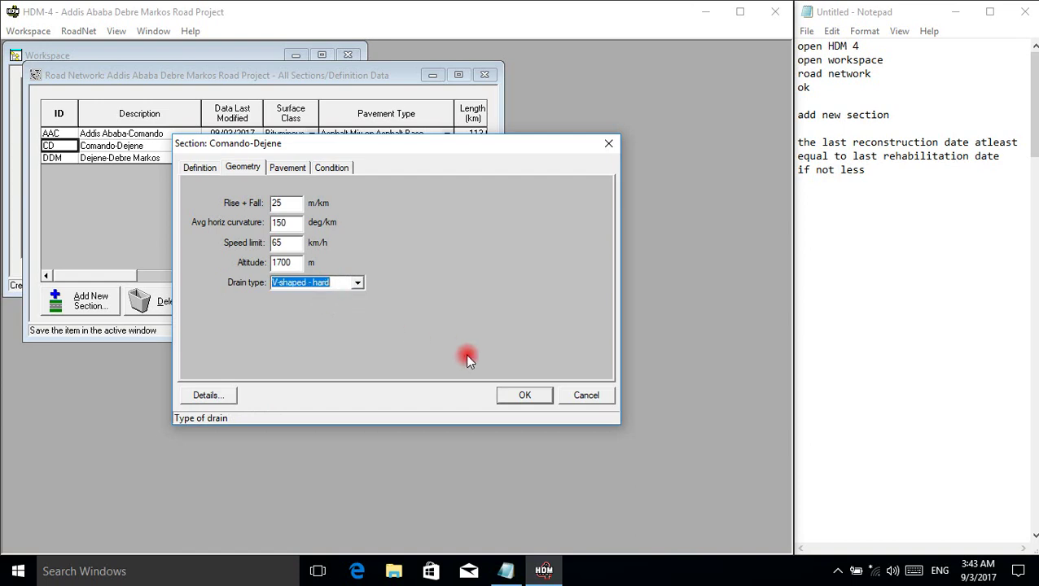
left_click(521, 395)
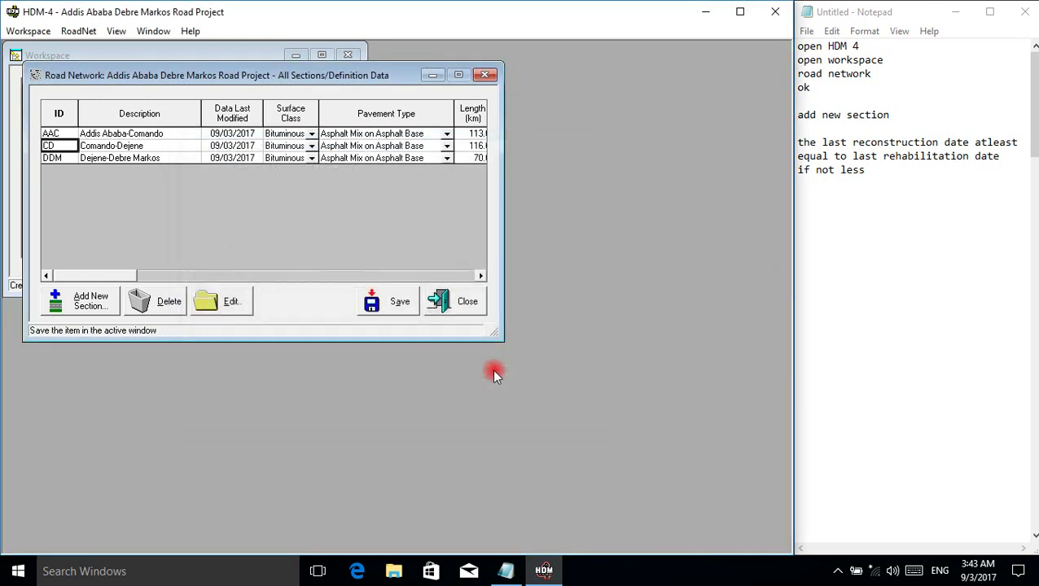
Review the geometry data of the Addis Ababa-Comando, Comando-Dejene and Dejene-Debre Markos sections
double_click(55, 133)
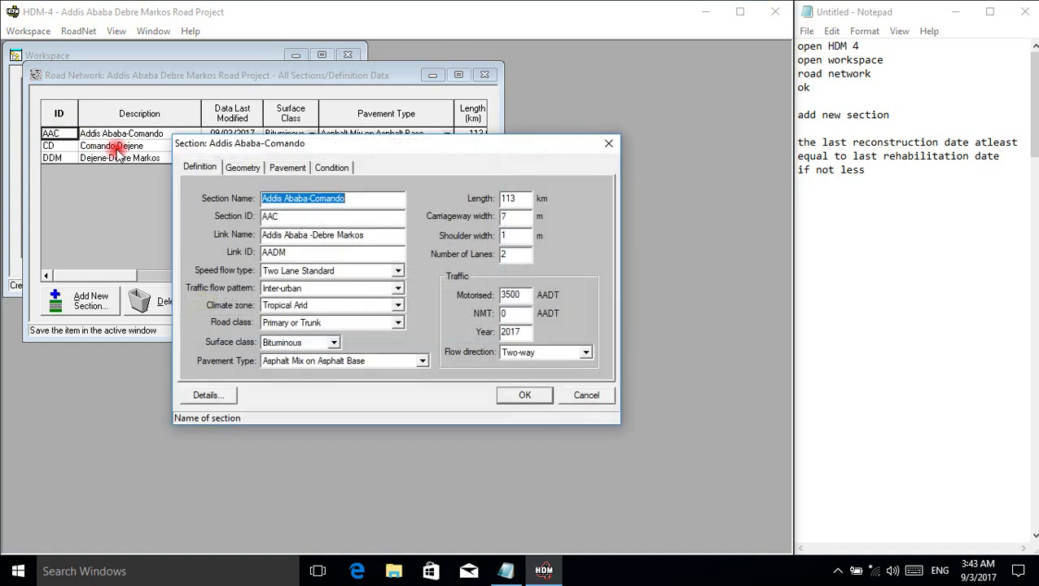
left_click(236, 168)
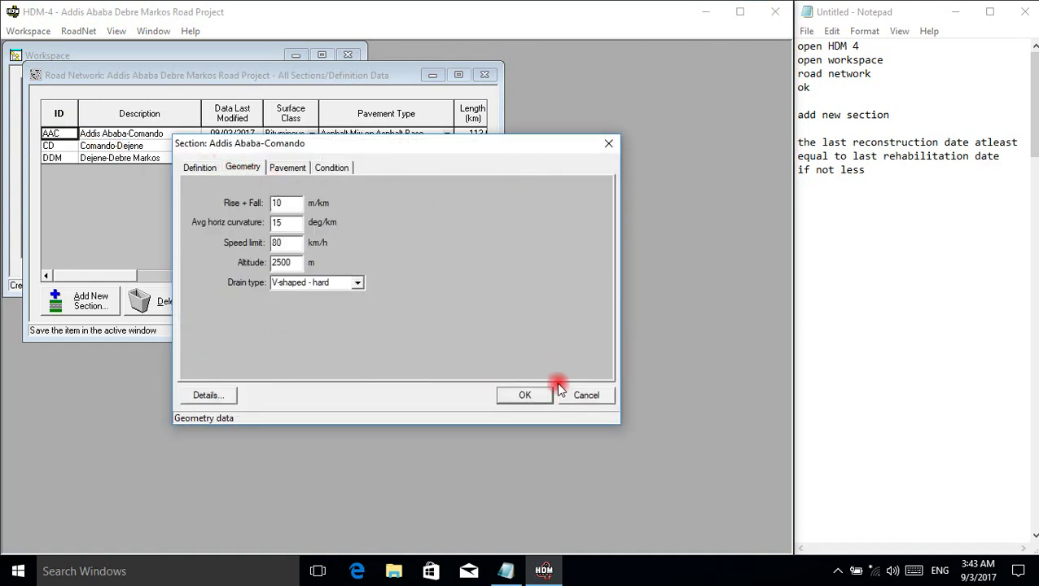
left_click(531, 394)
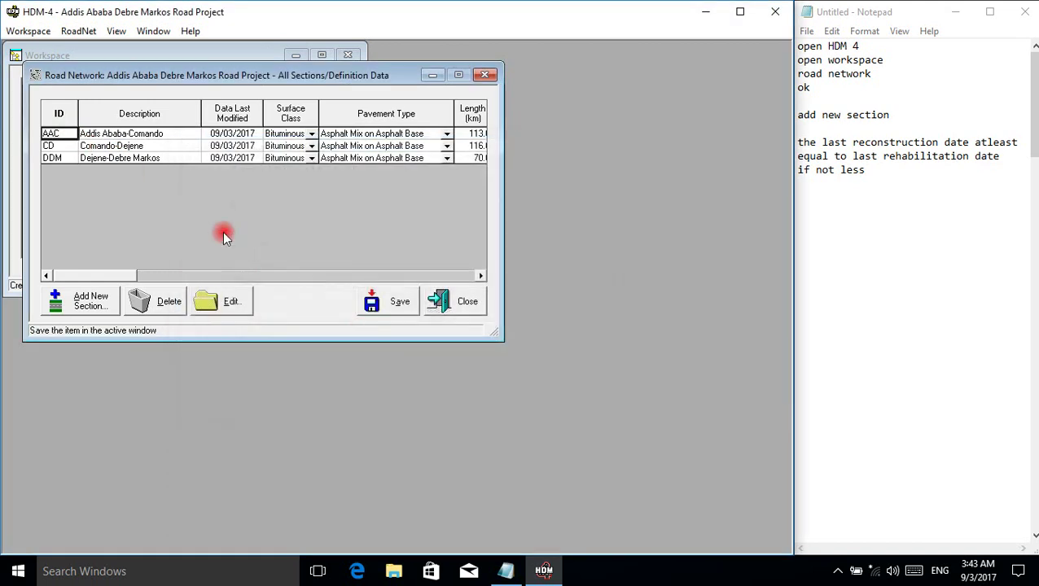
double_click(69, 147)
left_click(237, 167)
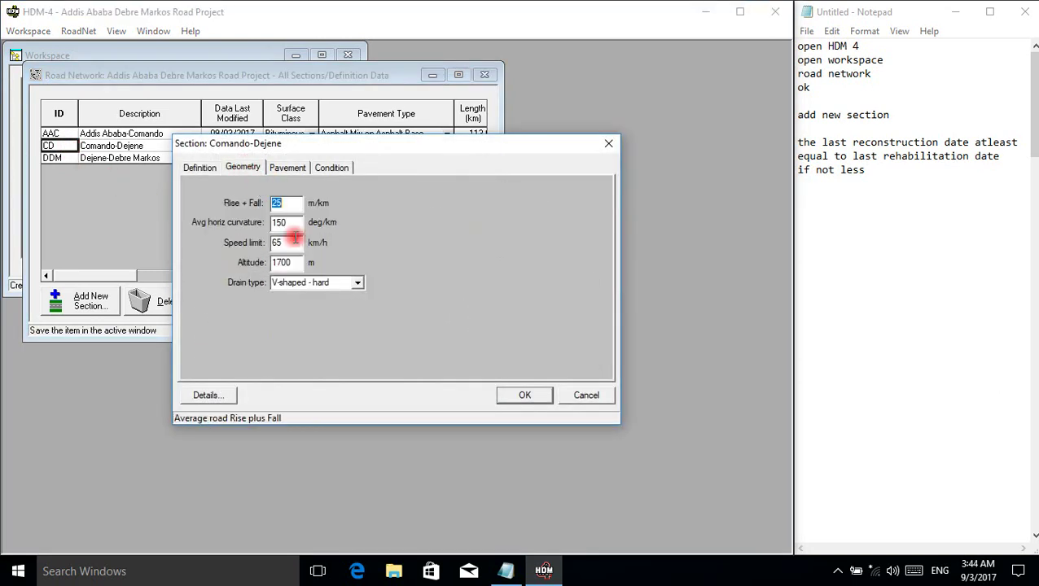
left_click(526, 396)
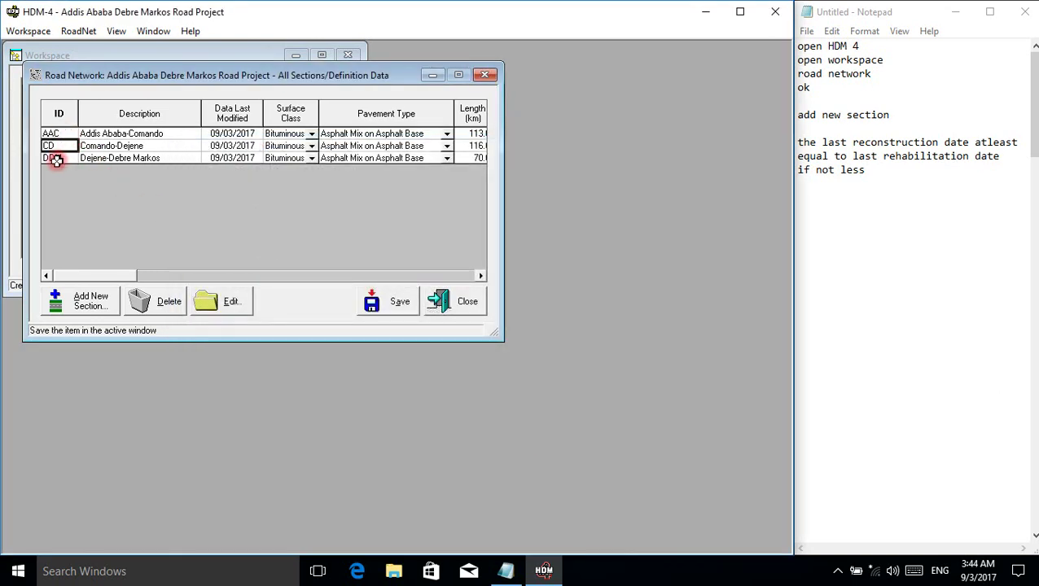
double_click(56, 159)
left_click(240, 167)
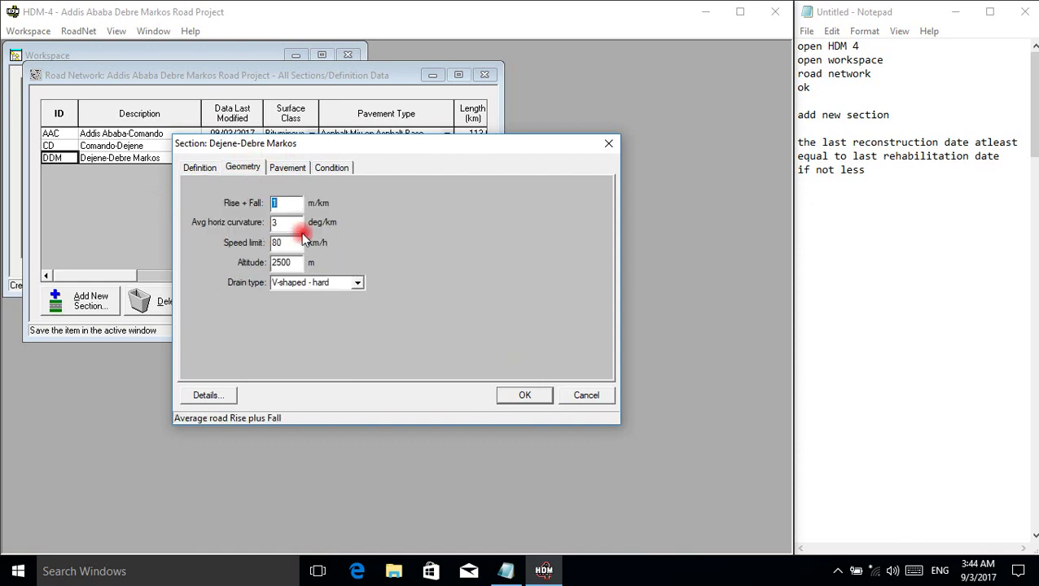
left_click(519, 395)
Save the Addis Ababa Debre Markos road network and close it
left_click(380, 302)
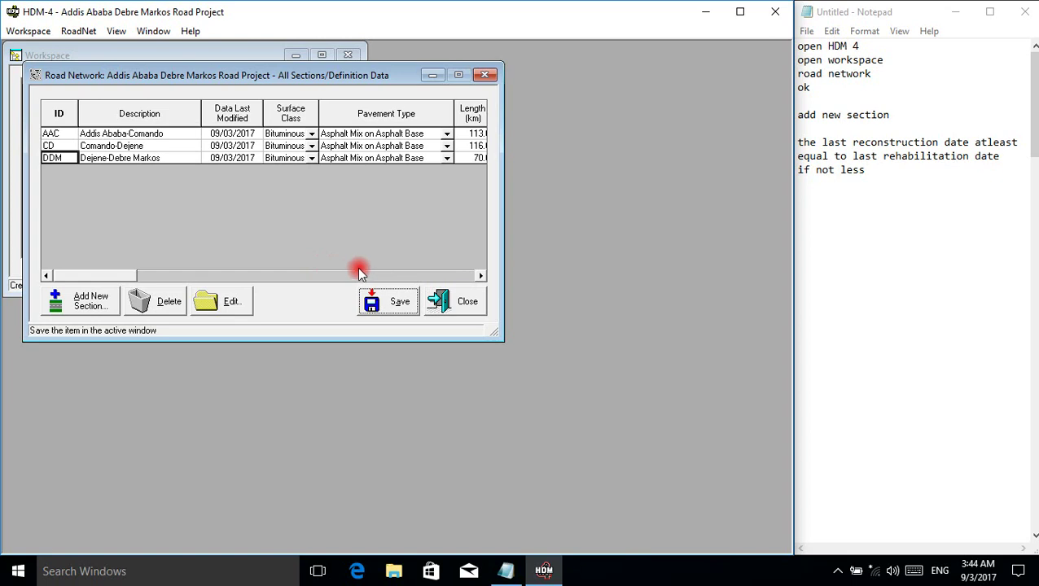
left_click(399, 303)
left_click(473, 308)
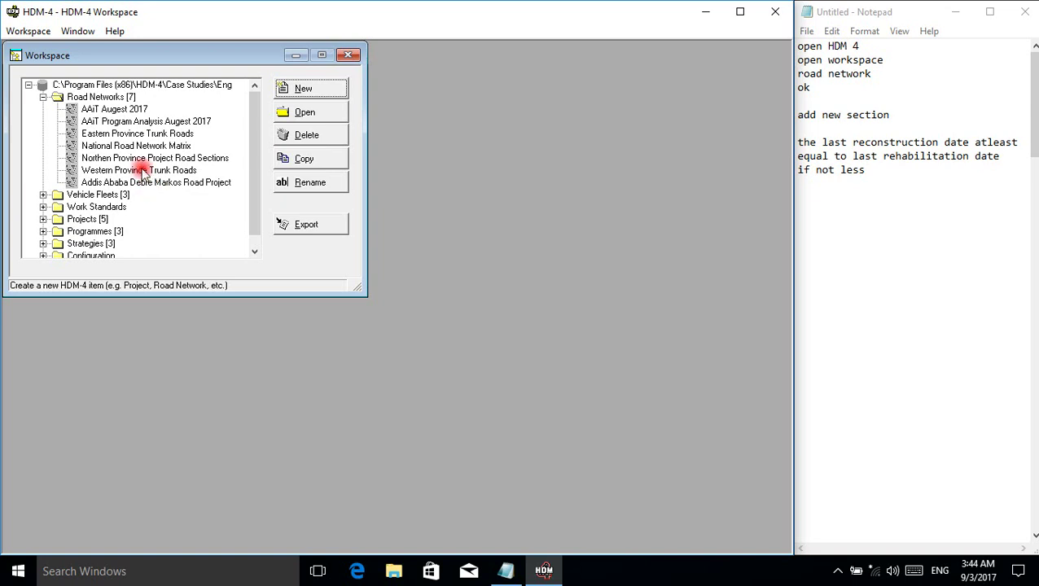
Start a new project named "Addis Ababa Debre Markos" based on the Addis Ababa Debre Markos road network
left_click(328, 90)
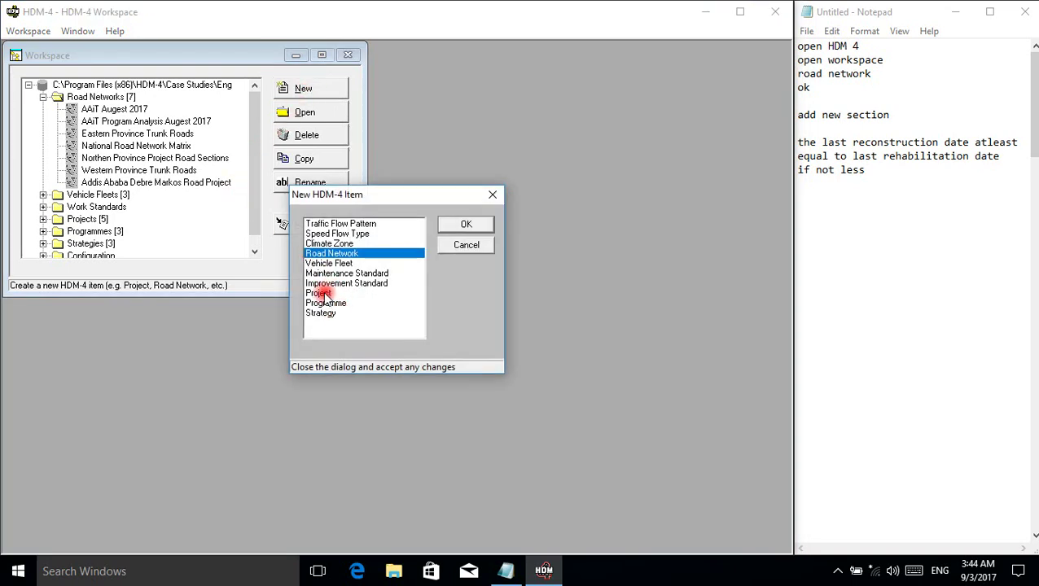
left_click(321, 294)
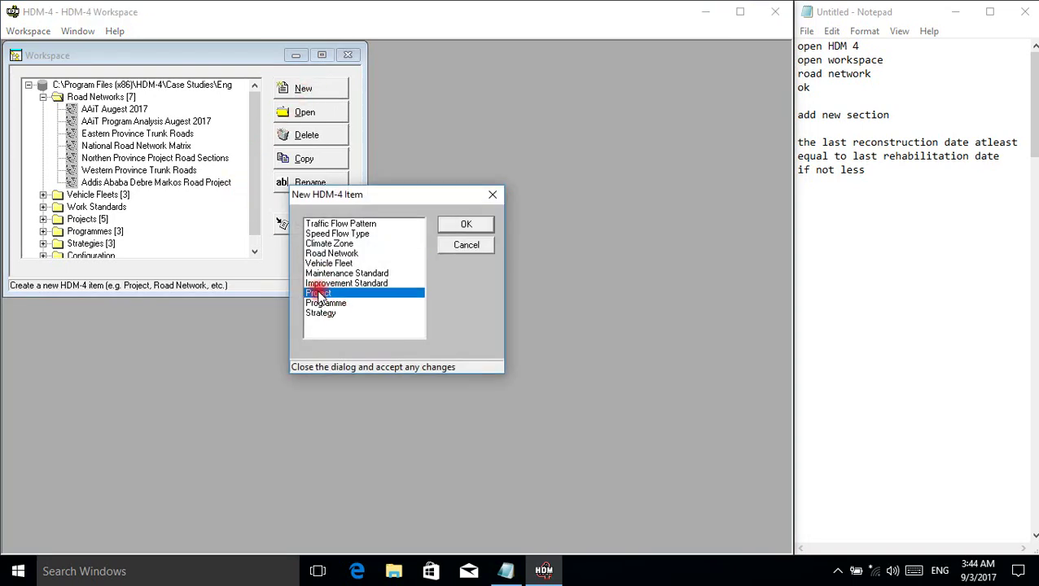
left_click(463, 226)
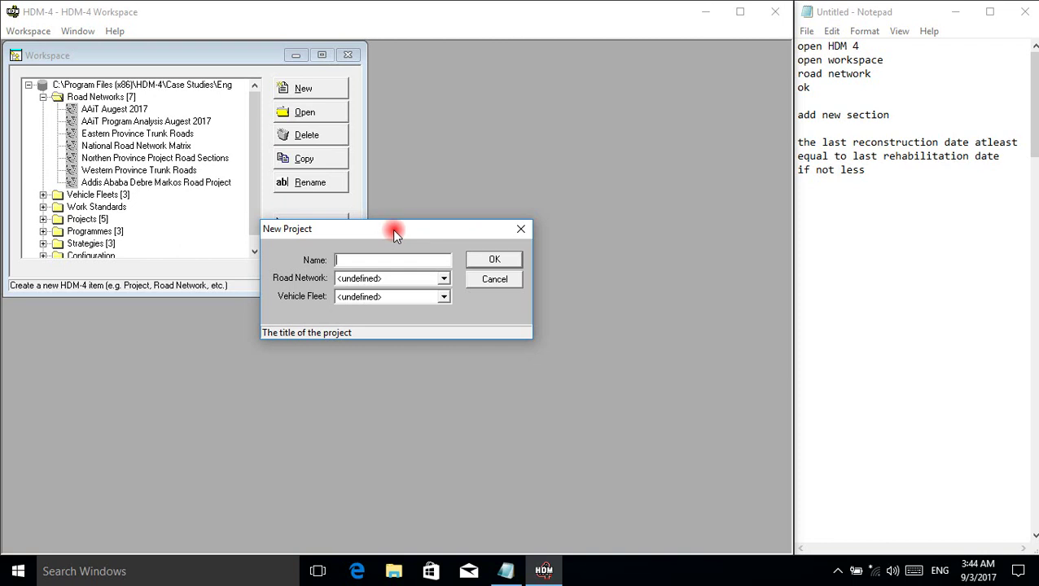
type("Addis Ababa Debre Markos")
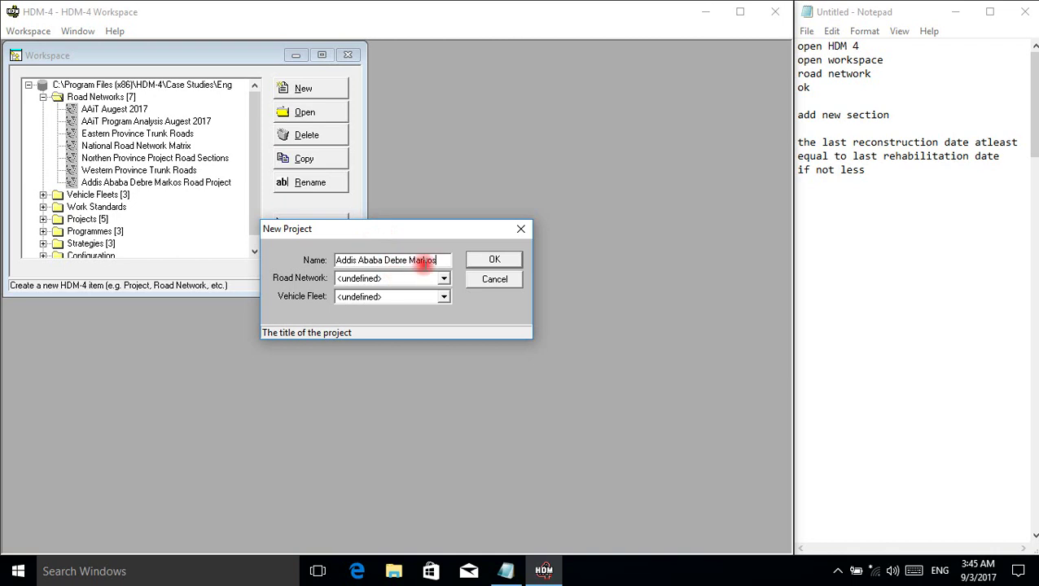
left_click(444, 278)
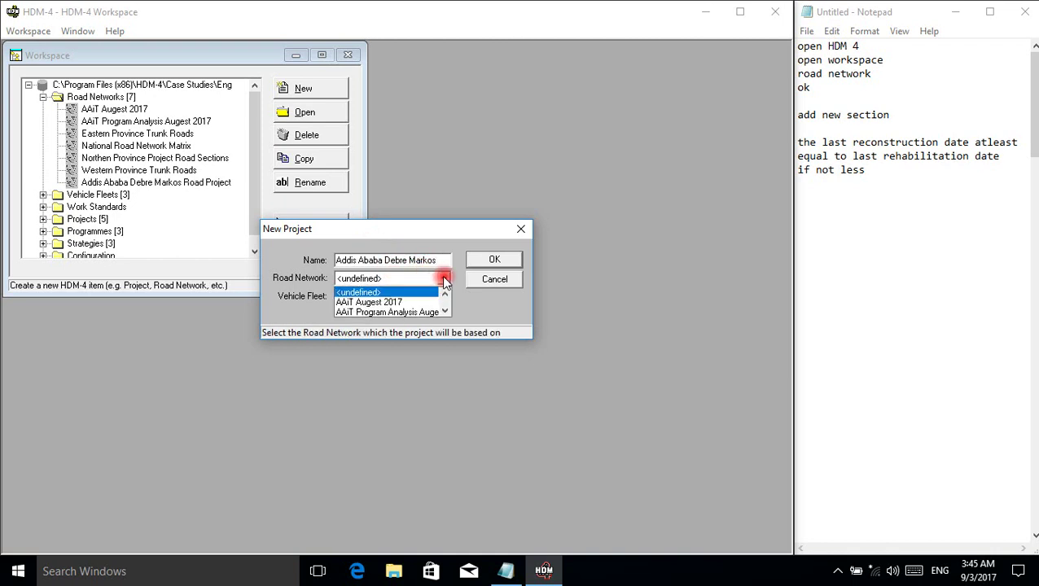
scroll(415, 301, "down", 1)
scroll(414, 305, "up", 1)
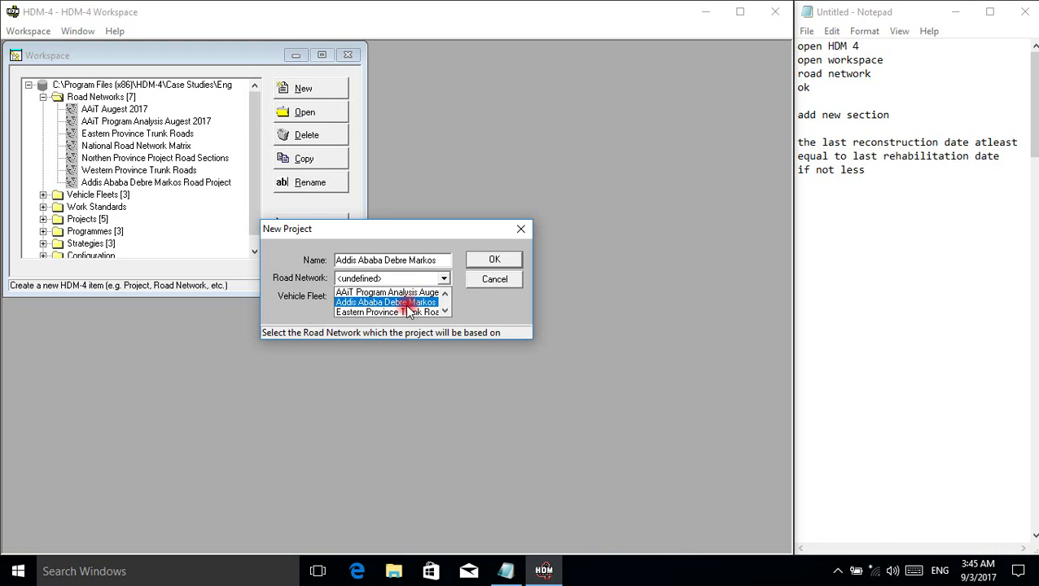
left_click(407, 302)
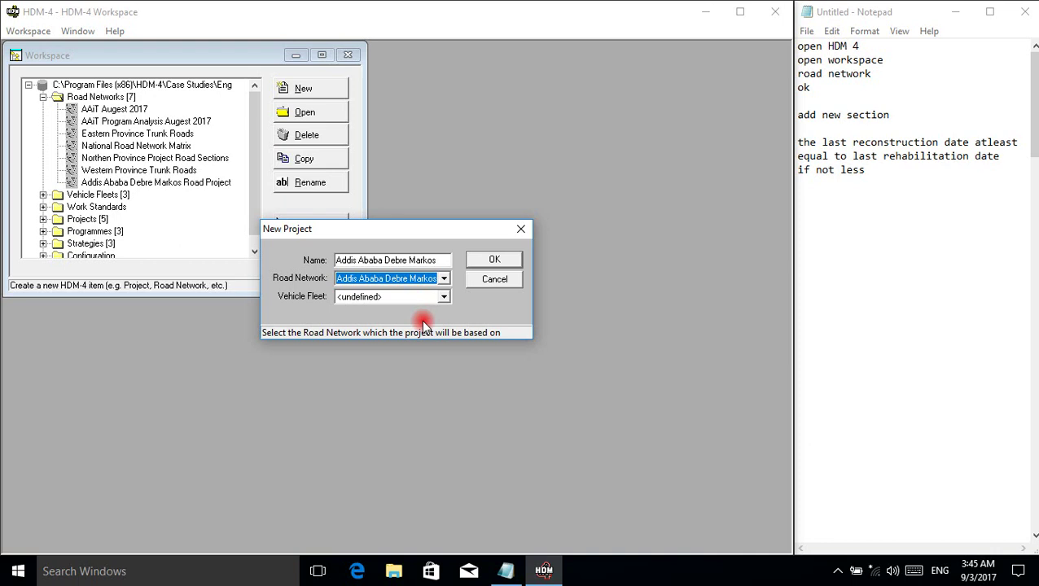
Extend the new project's name to "Addis Ababa Debre Markos road Project" and assign it the AAiT Vehicle Fleet 2017
left_click(431, 259)
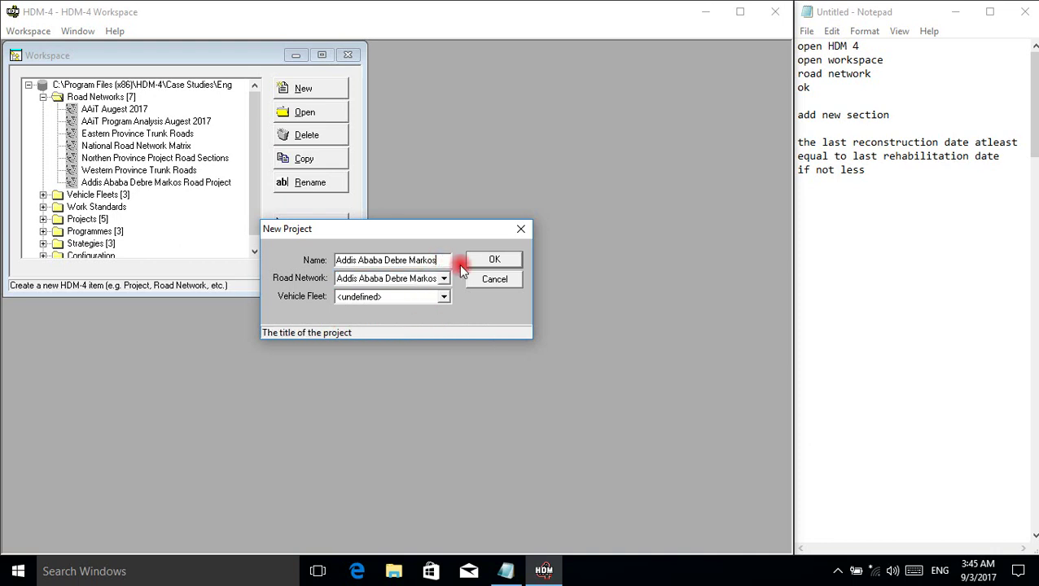
type("road Proj")
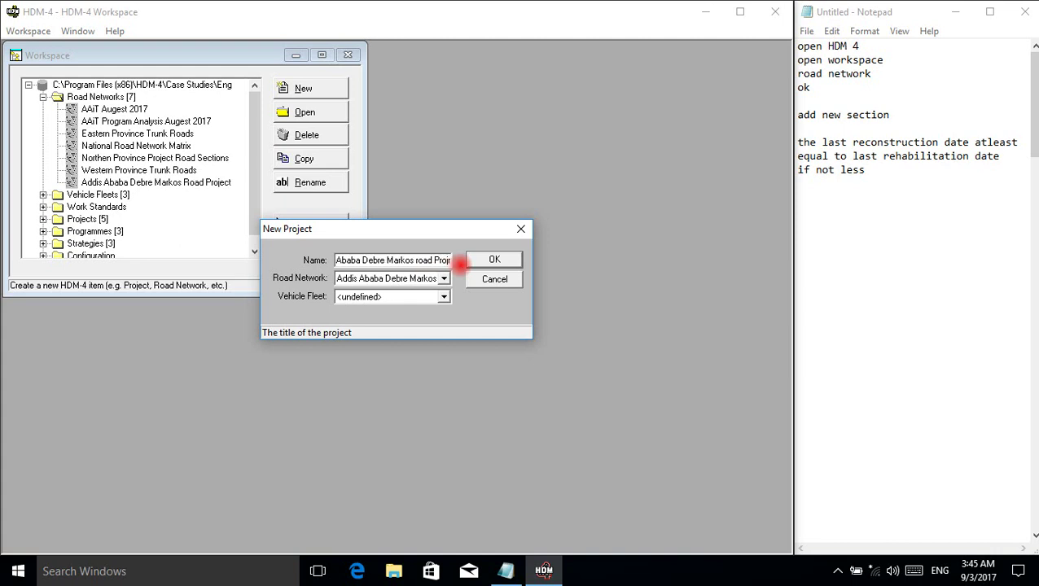
key("BackSpace")
type("ect")
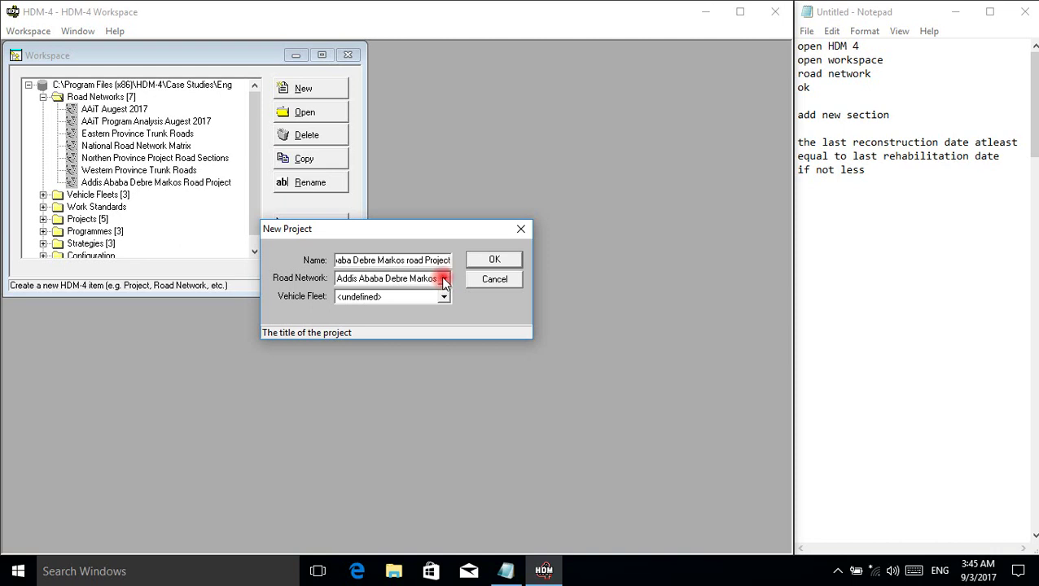
left_click(443, 297)
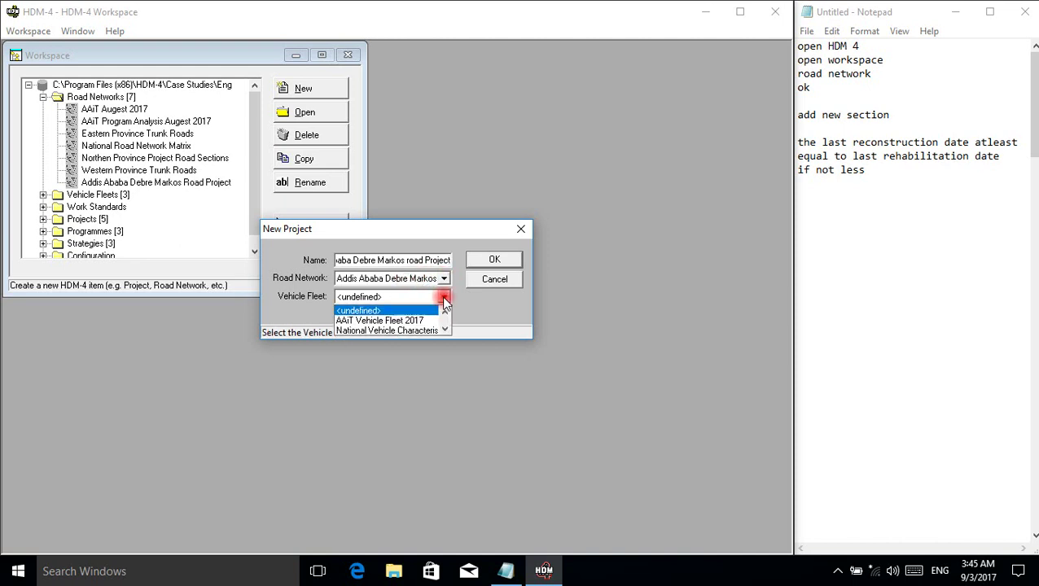
left_click(406, 320)
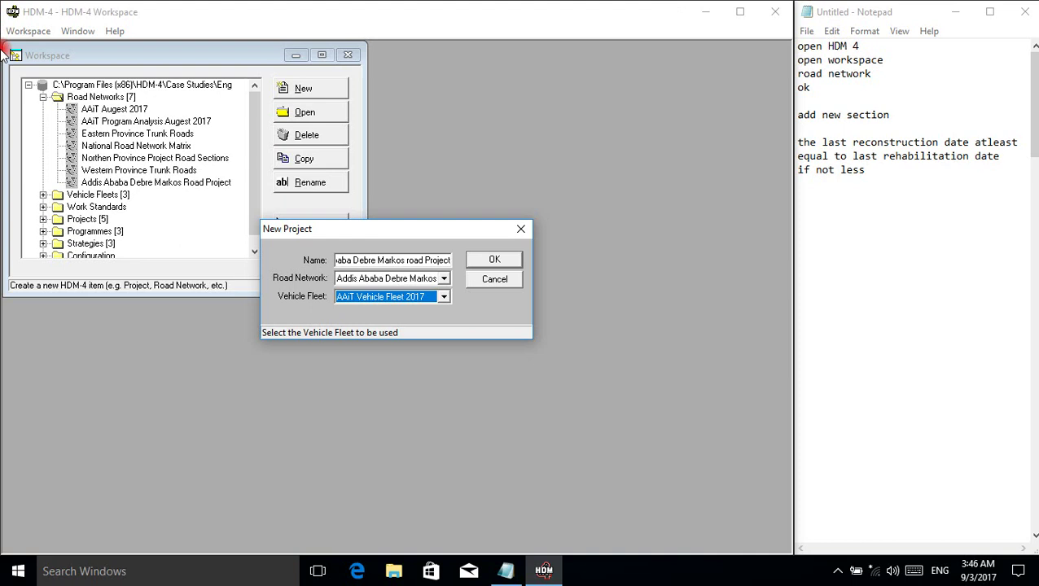
Add the line "since we have created veh fleet" below the existing notes in Notepad
left_click(817, 215)
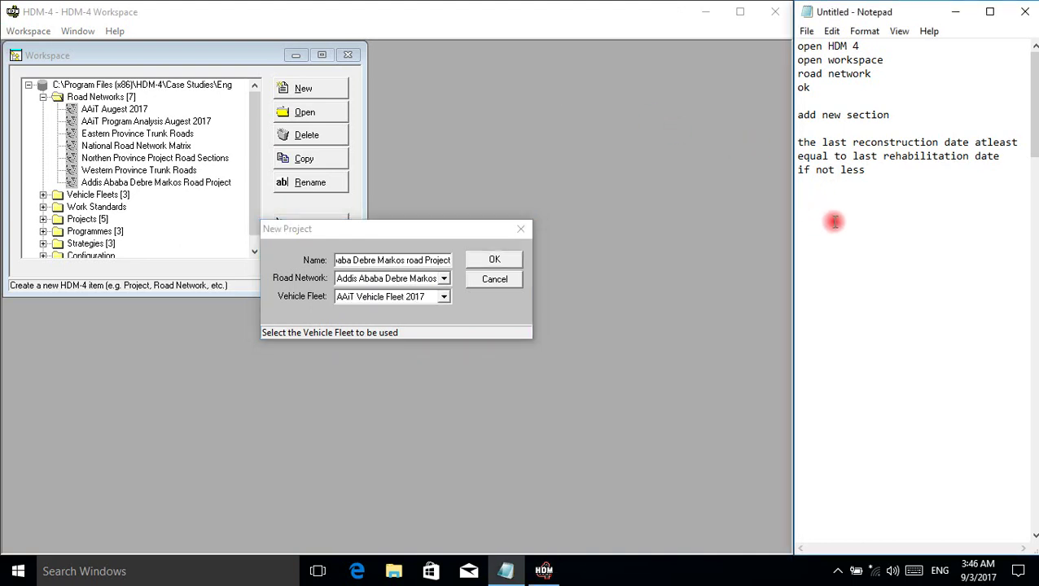
type("since we have created veh fleet")
key("Return")
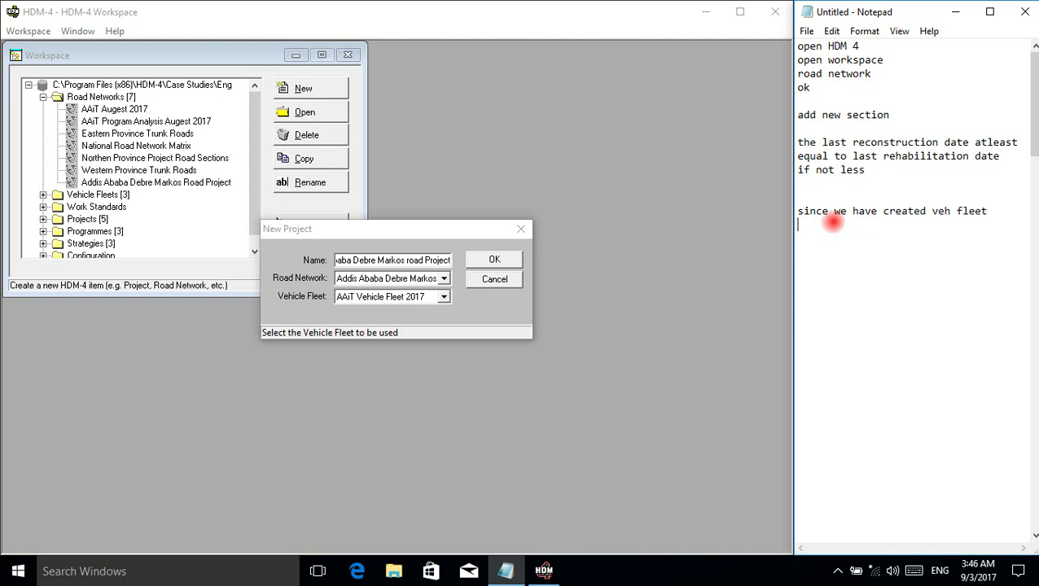
Create the new project and enter "Addis Ababa- Debre Markos Road Project Analysis" as its description
left_click(504, 260)
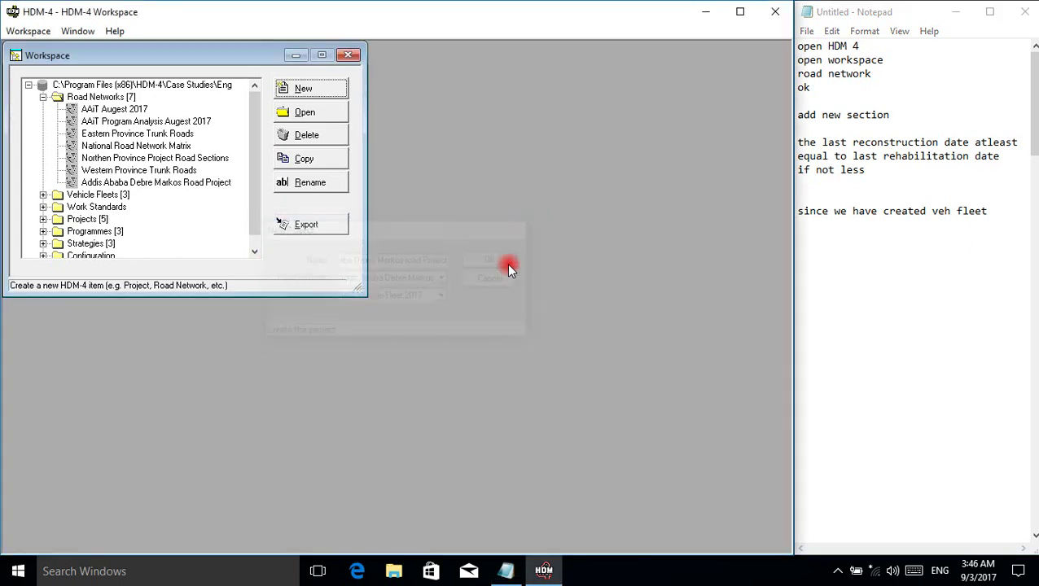
left_click_drag(294, 93, 464, 69)
left_click(444, 127)
type("A")
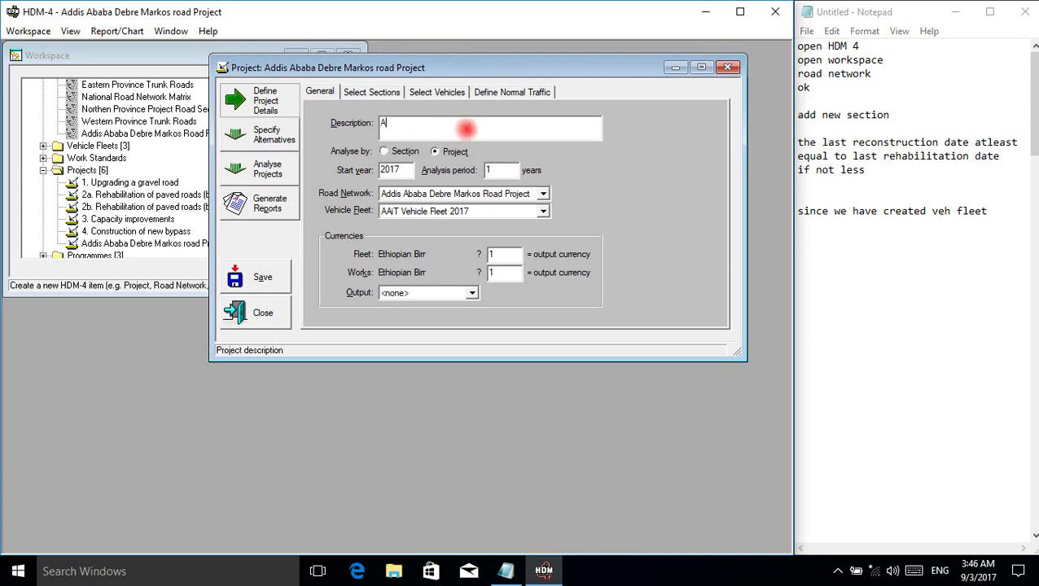
type("ddis Ababa- Debre Mark")
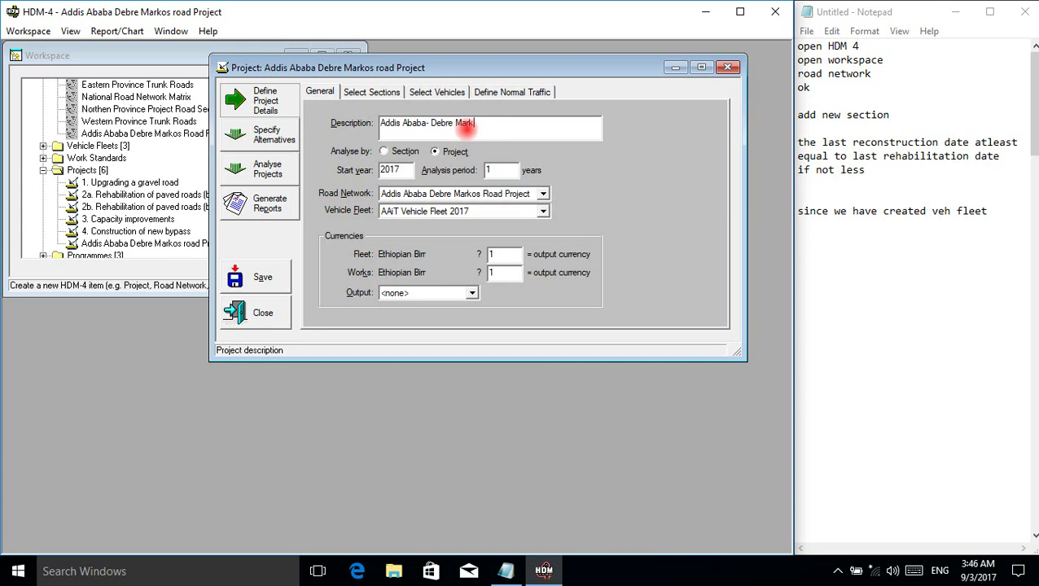
type("os Road Project Ananlysis")
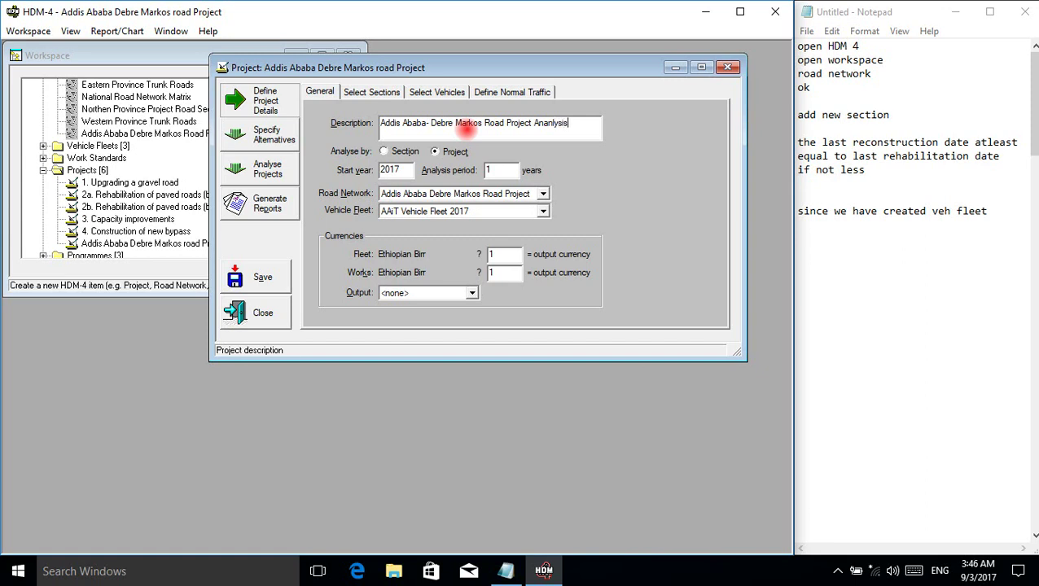
key("BackSpace")
key("BackSpace")
key("BackSpace")
key("BackSpace")
key("BackSpace")
key("BackSpace")
type("lysis")
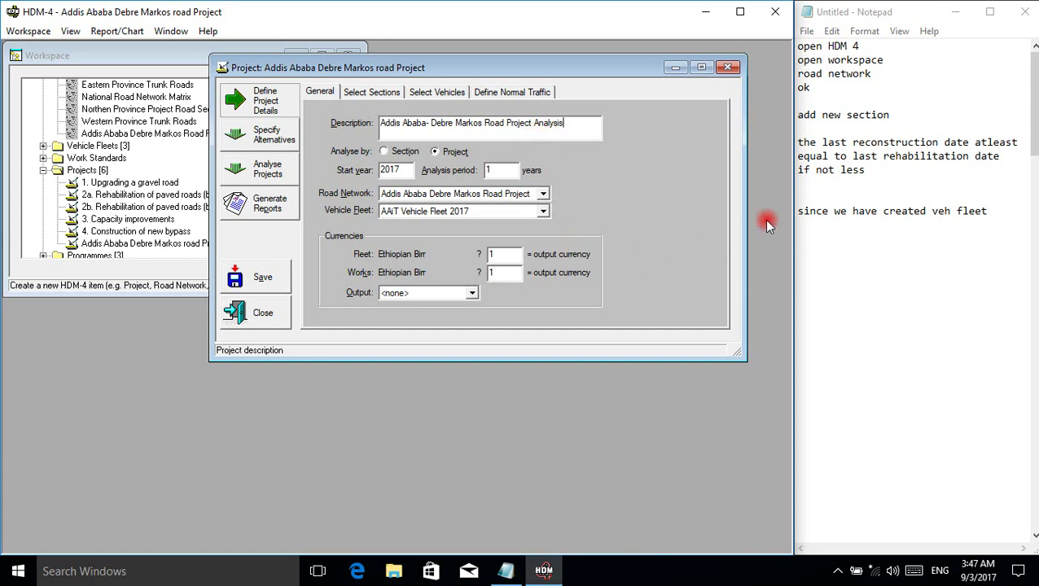
Switch to Notepad and add the lines "analysis is" and "by project and section" below the vehicle fleet note
left_click(820, 232)
type("ana")
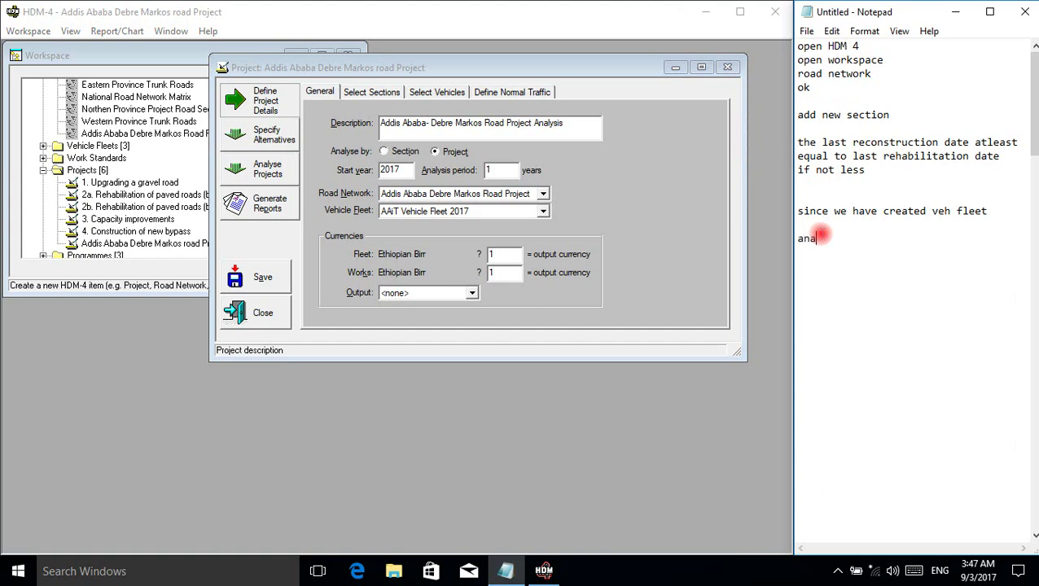
type("lysis is ")
type("by p")
type("roject")
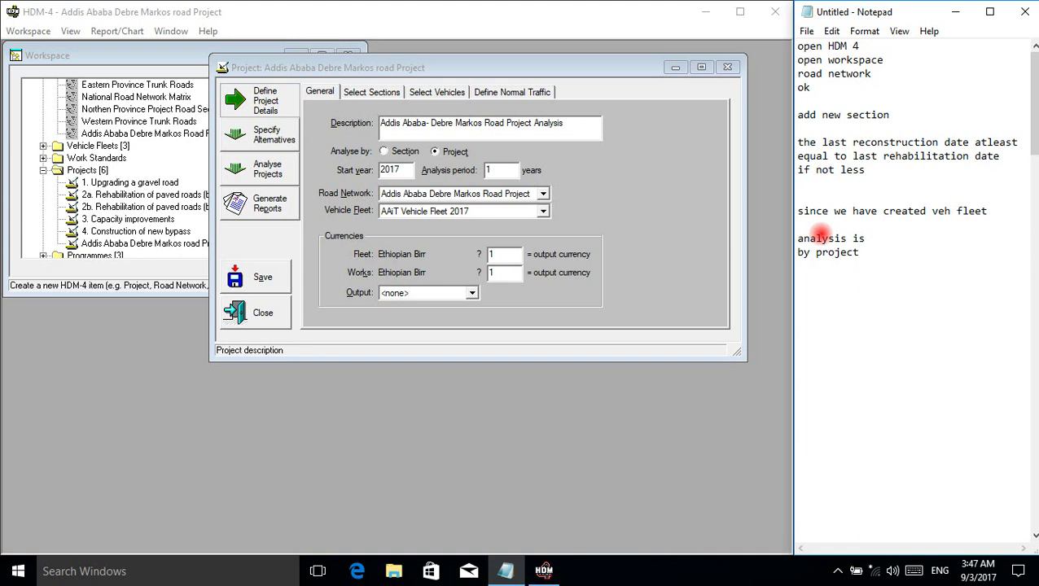
type(" and section")
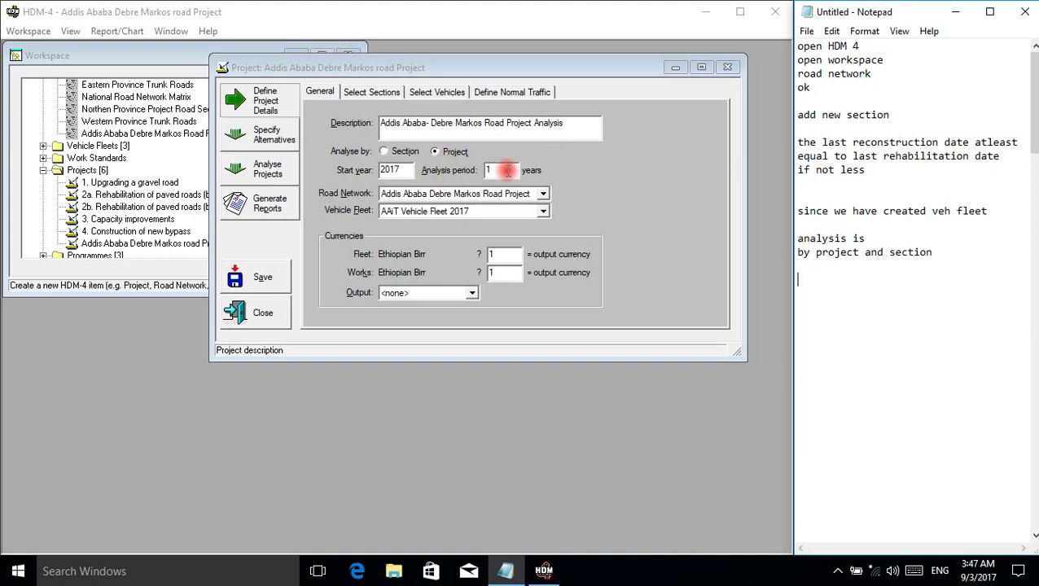
Configure the HDM-4 project's general details with a 23-year analysis period, start year 2018 and Ethiopian Birr as output currency
left_click(509, 170)
key("BackSpace")
type("23")
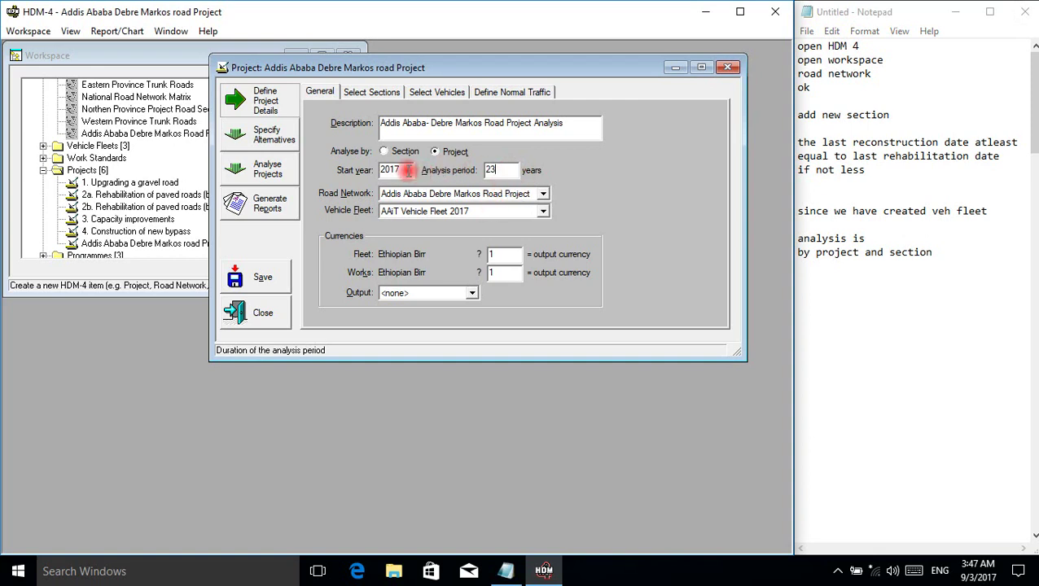
left_click(401, 169)
key("BackSpace")
type("8")
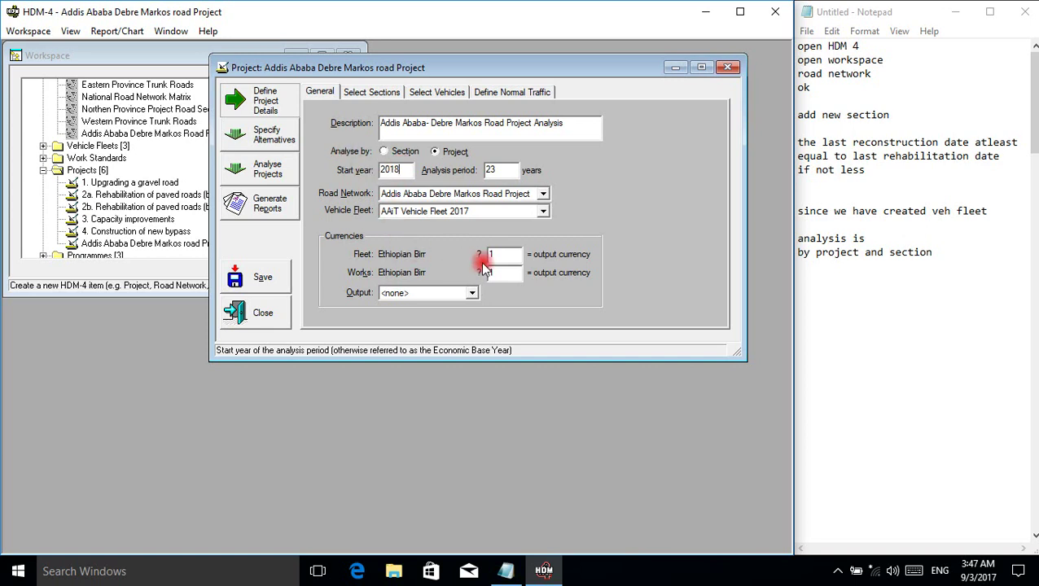
left_click(469, 293)
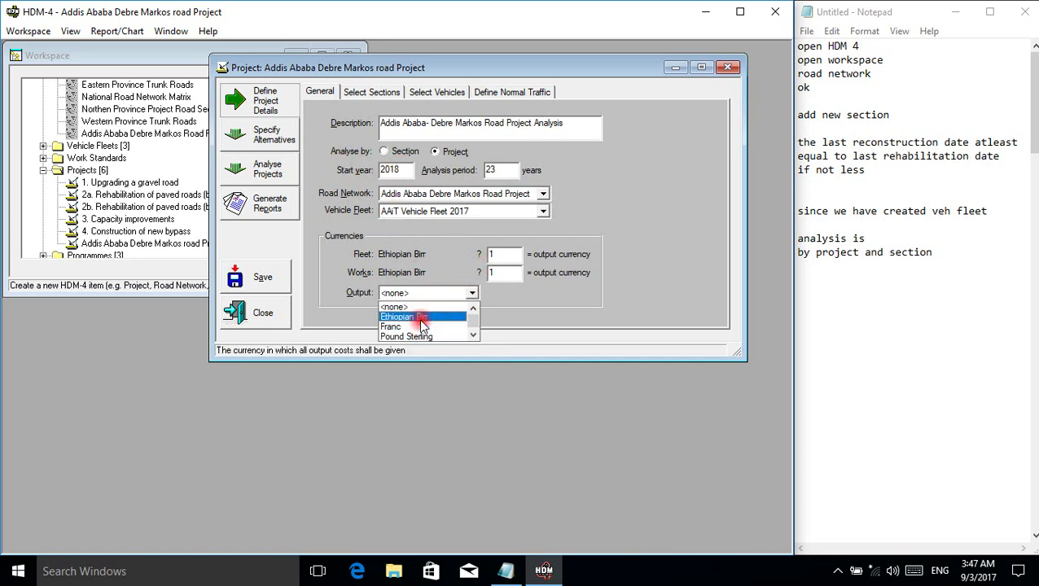
left_click(421, 320)
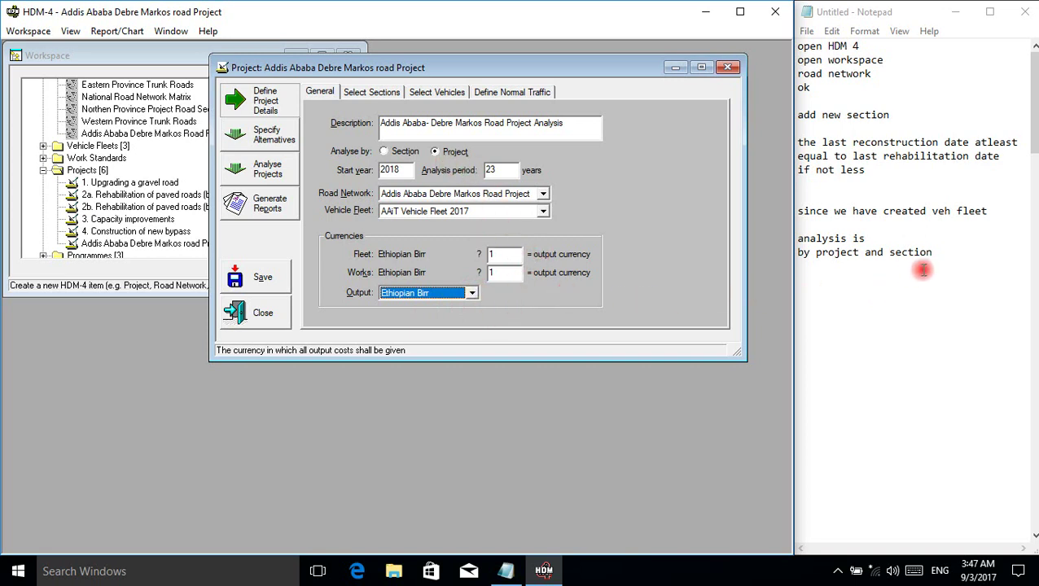
Start a new line below "by project and section" in the Notepad notes
left_click(951, 259)
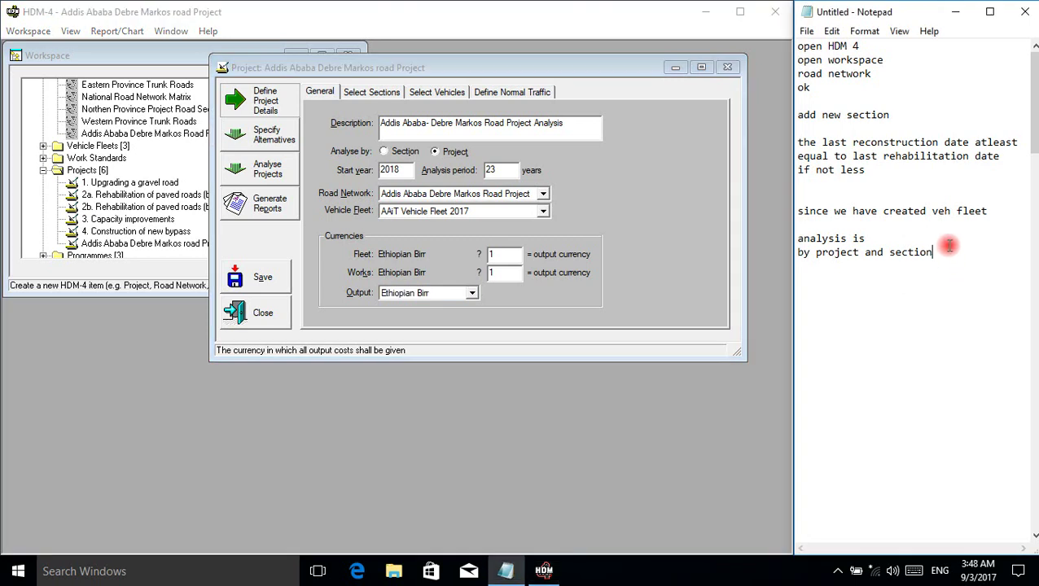
key("Return")
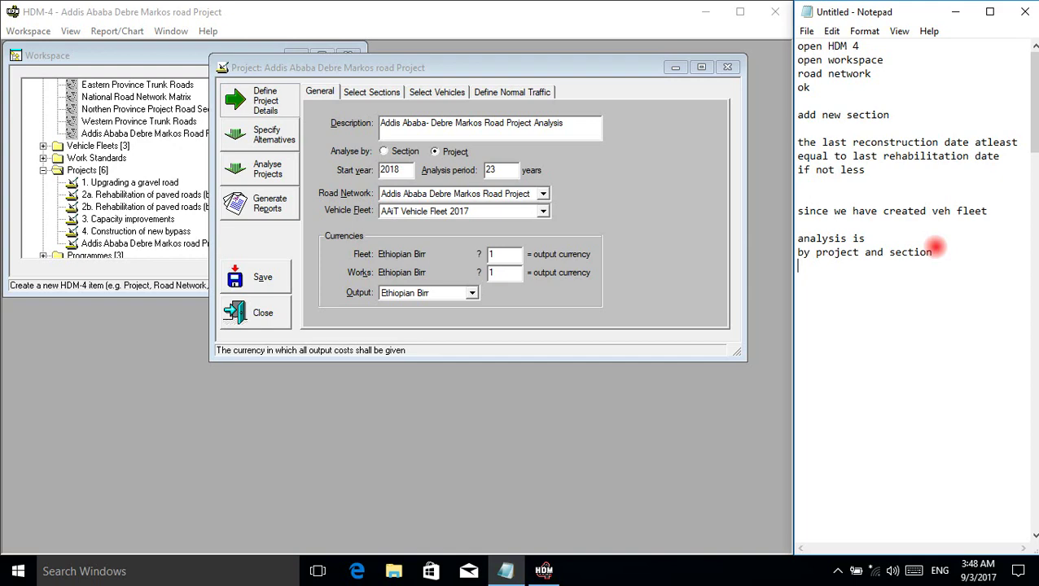